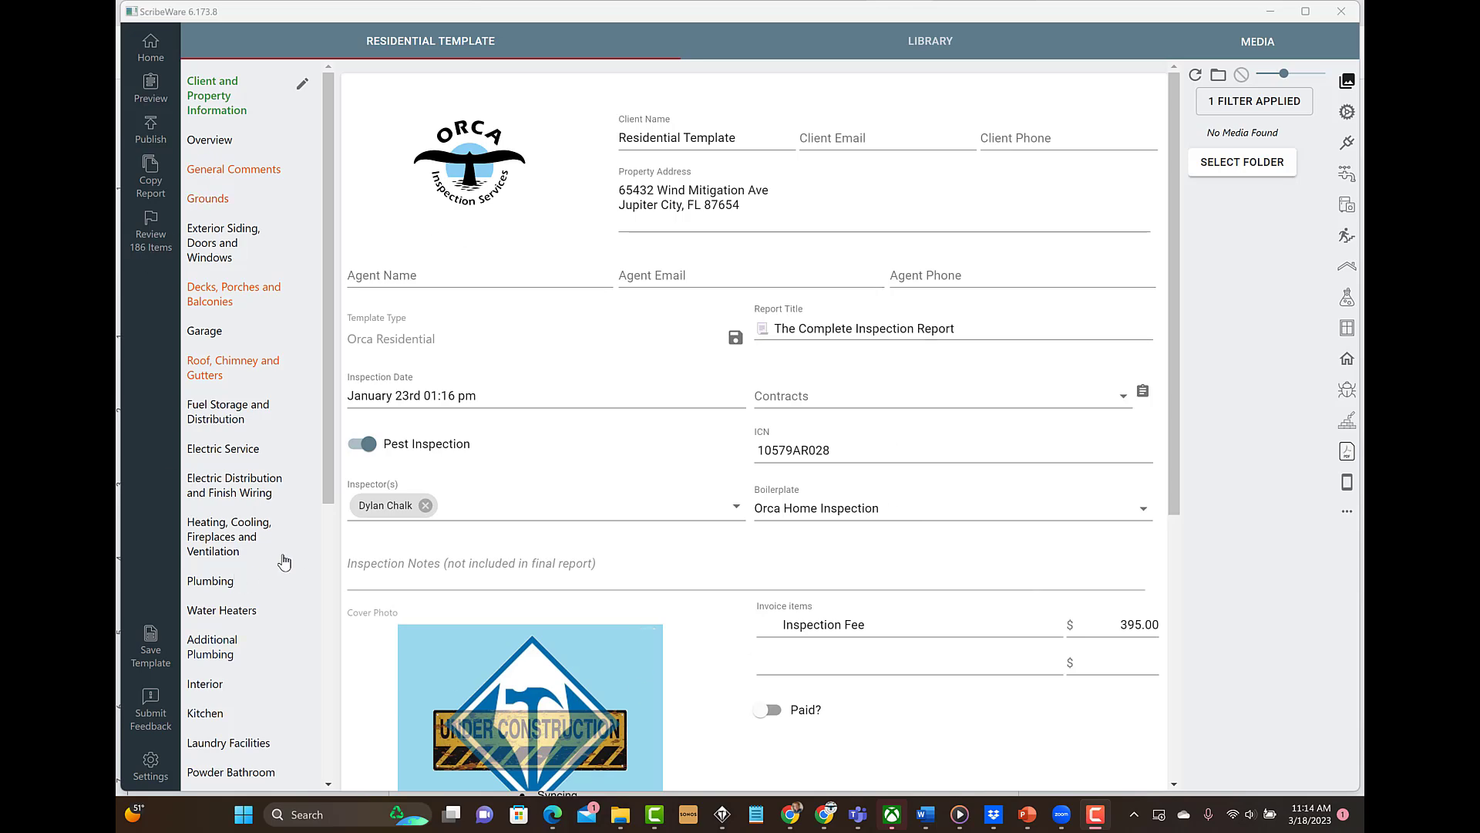
- Create a new report from the Blank Template
click(151, 47)
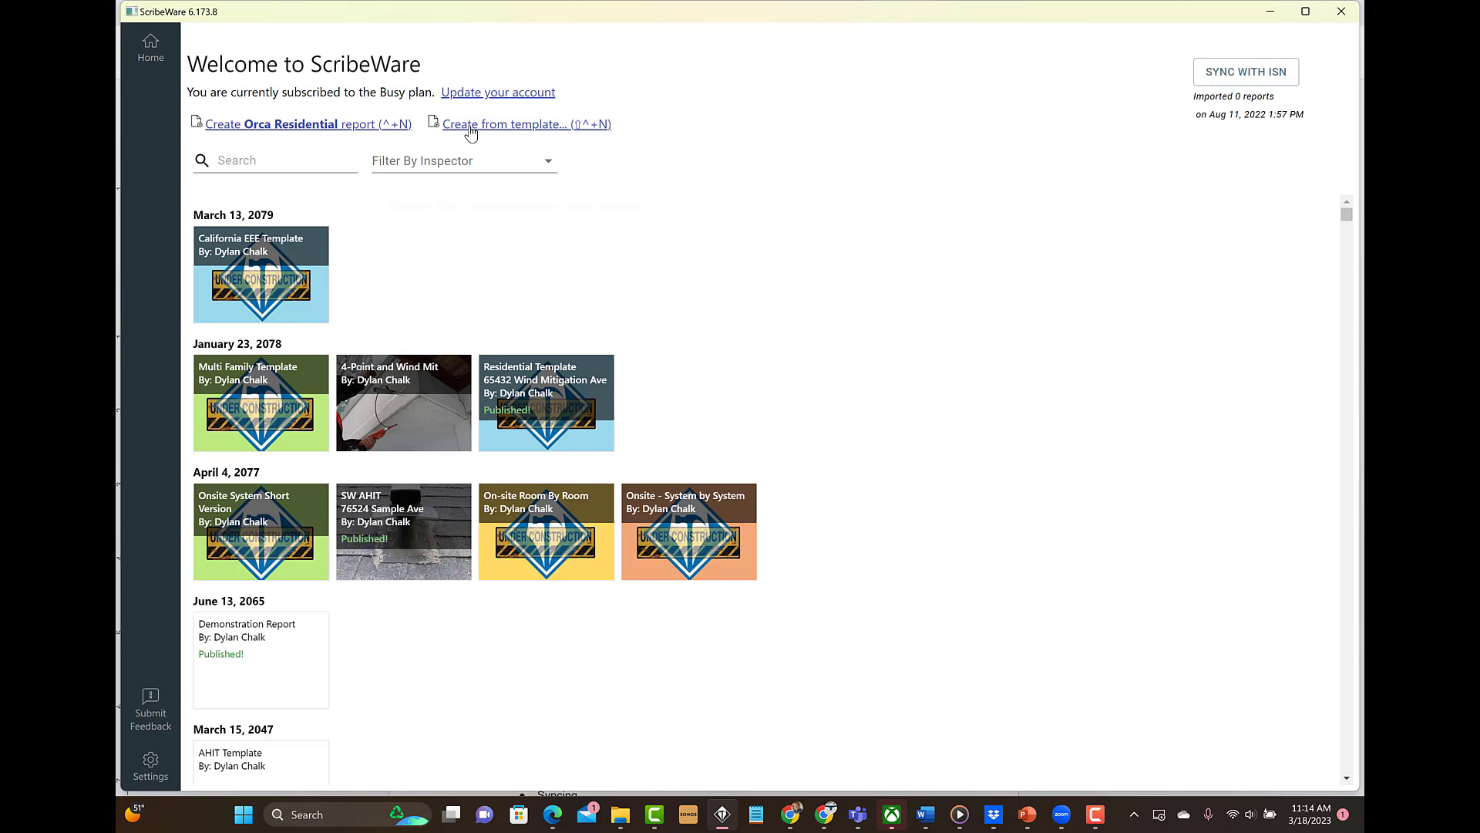
click(470, 133)
click(479, 348)
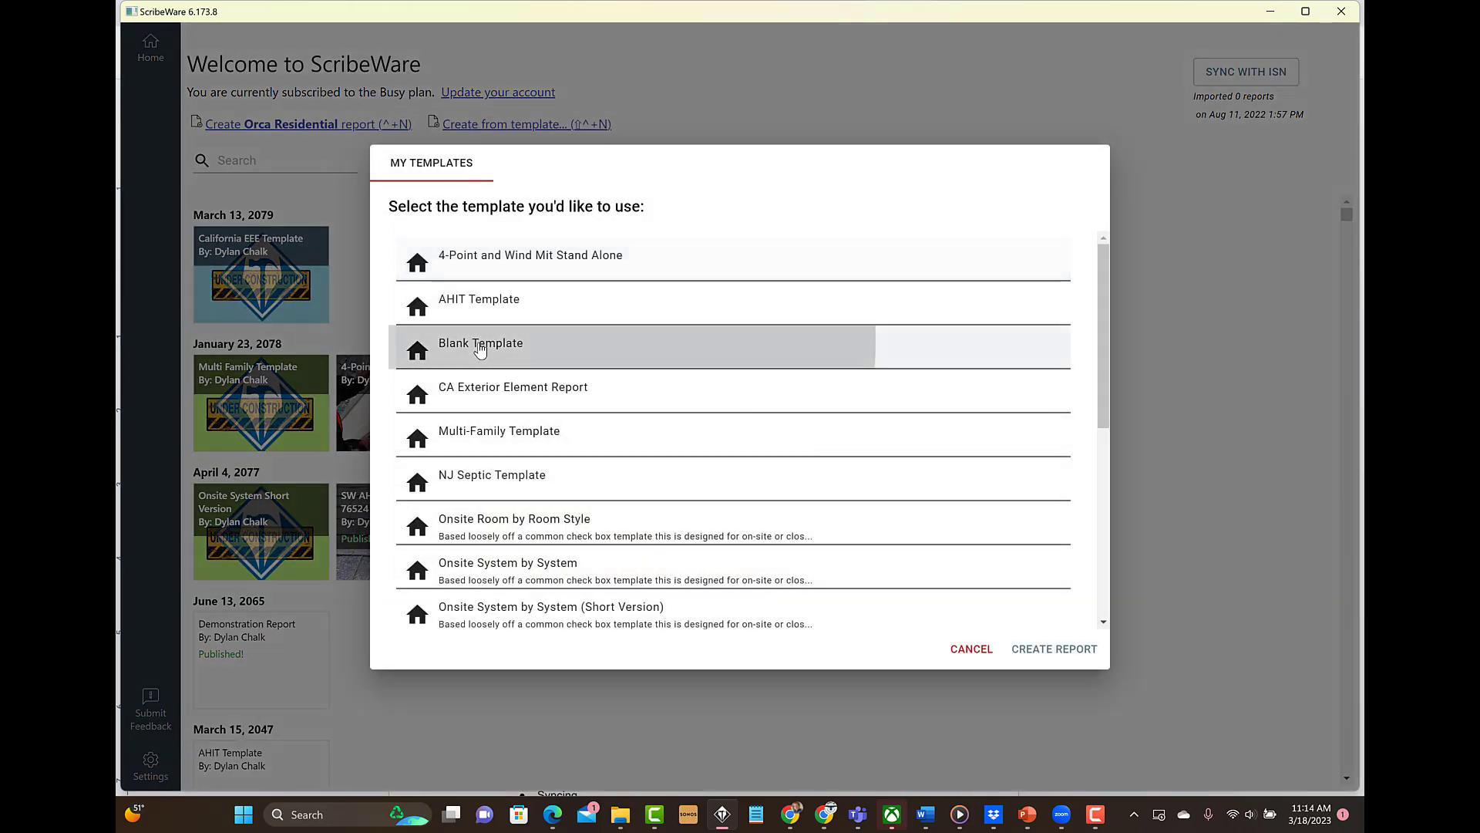
click(1042, 650)
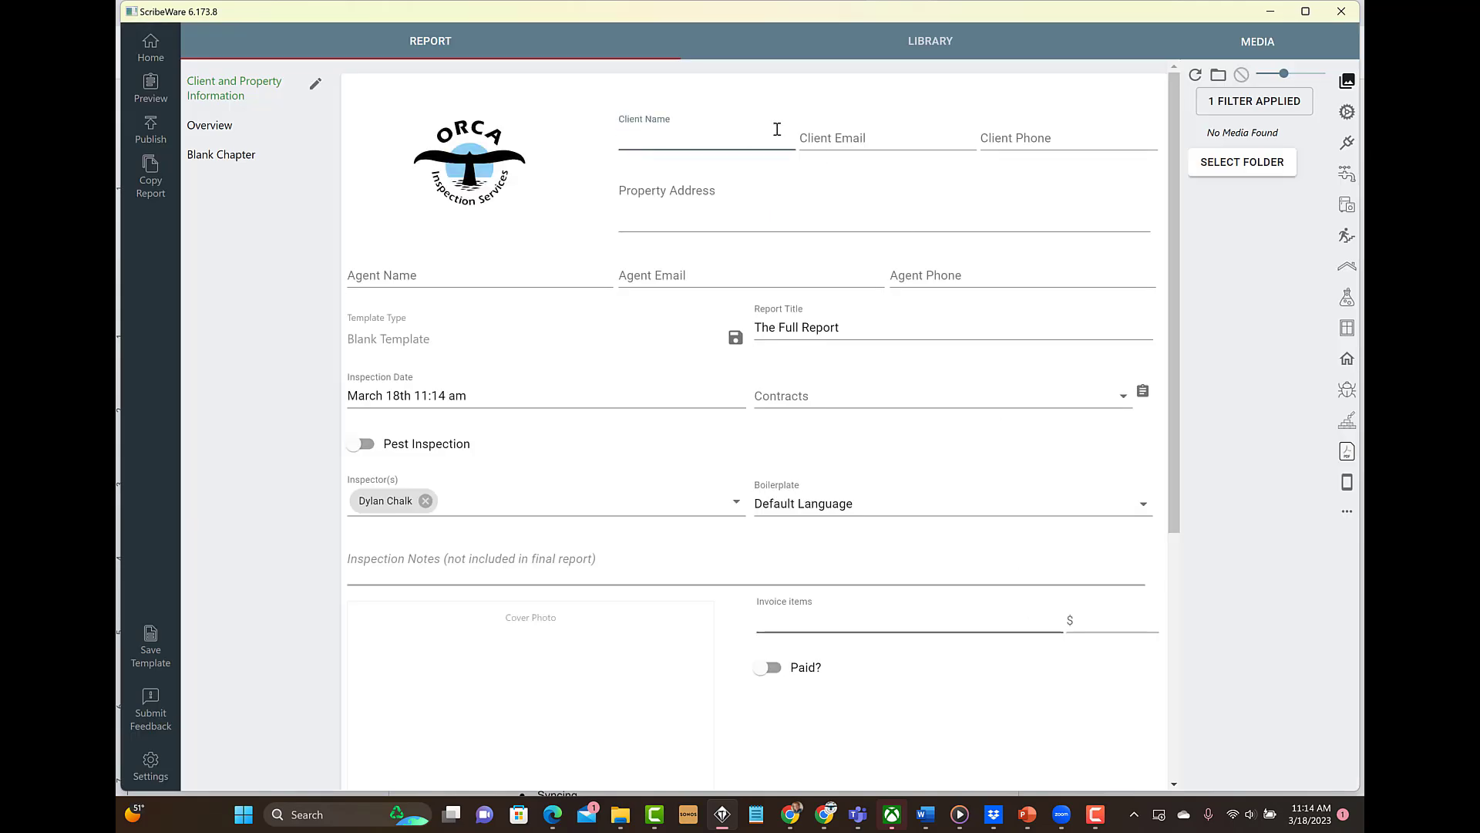
- Open the Blank Chapter and make a copy of it in the report
click(214, 157)
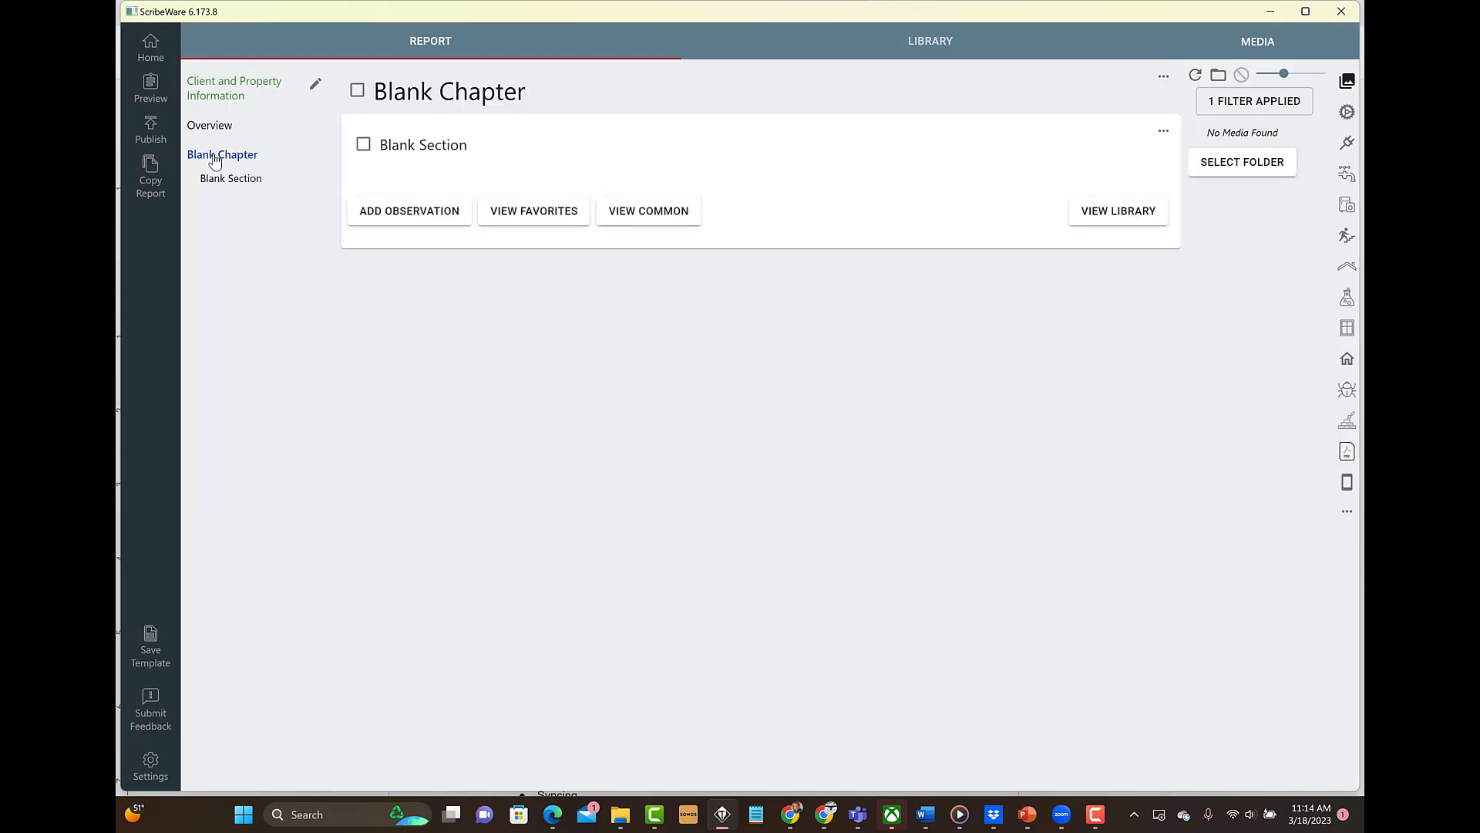
click(444, 152)
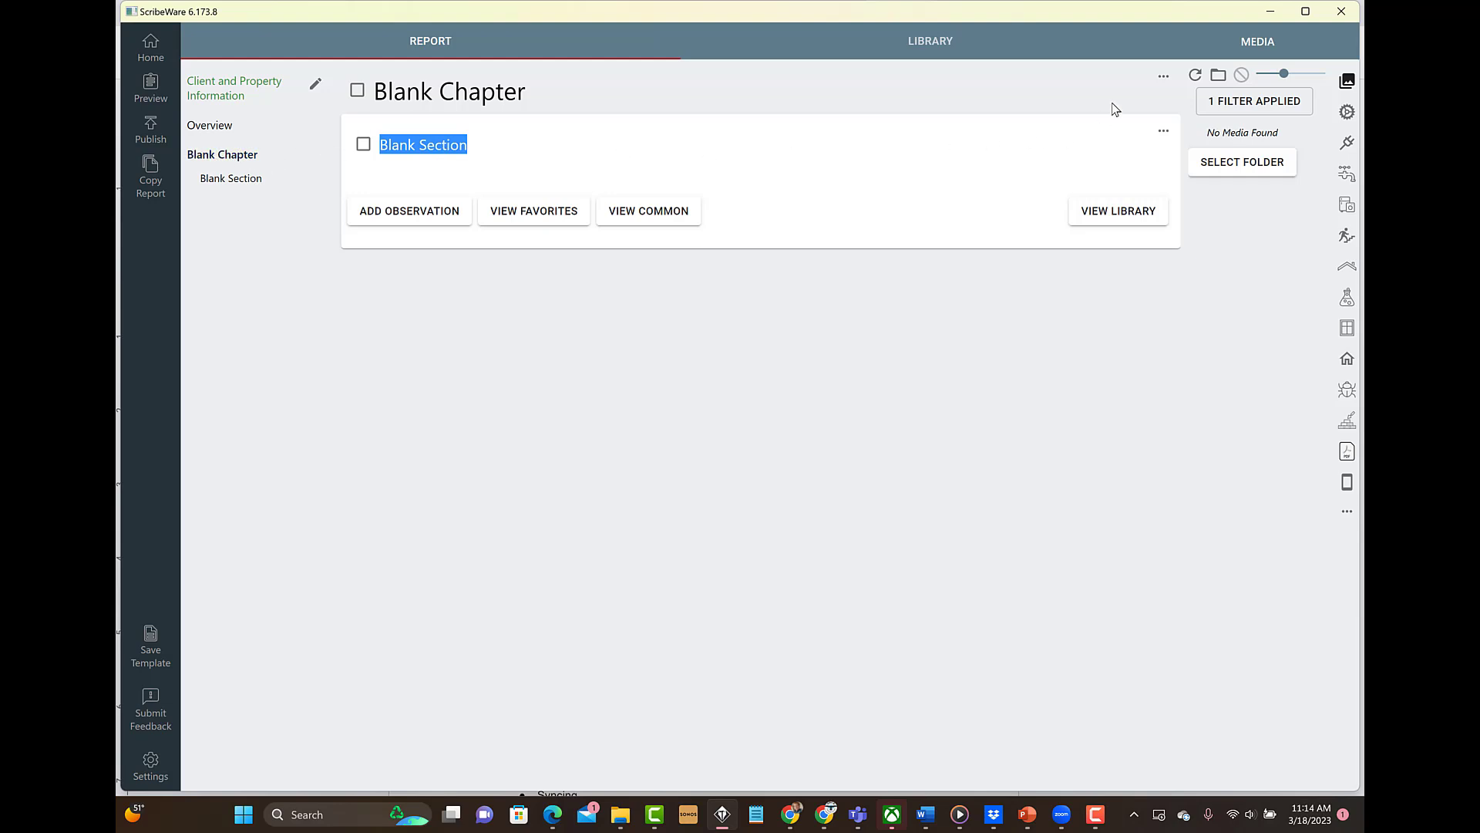
click(1165, 78)
click(1179, 78)
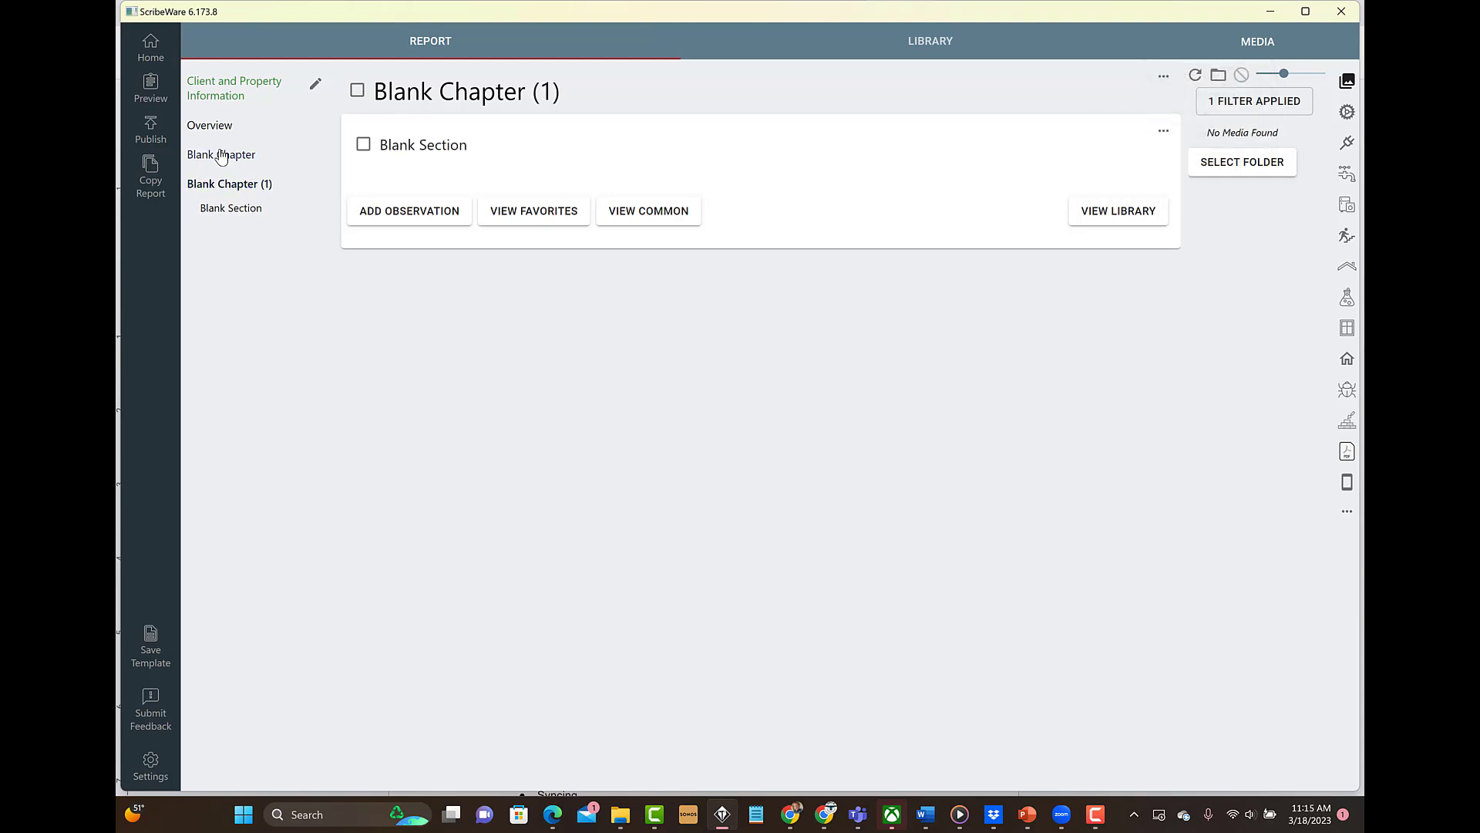
- Rename the copied chapter as "Decks" and its blank section as "Decks"
click(413, 89)
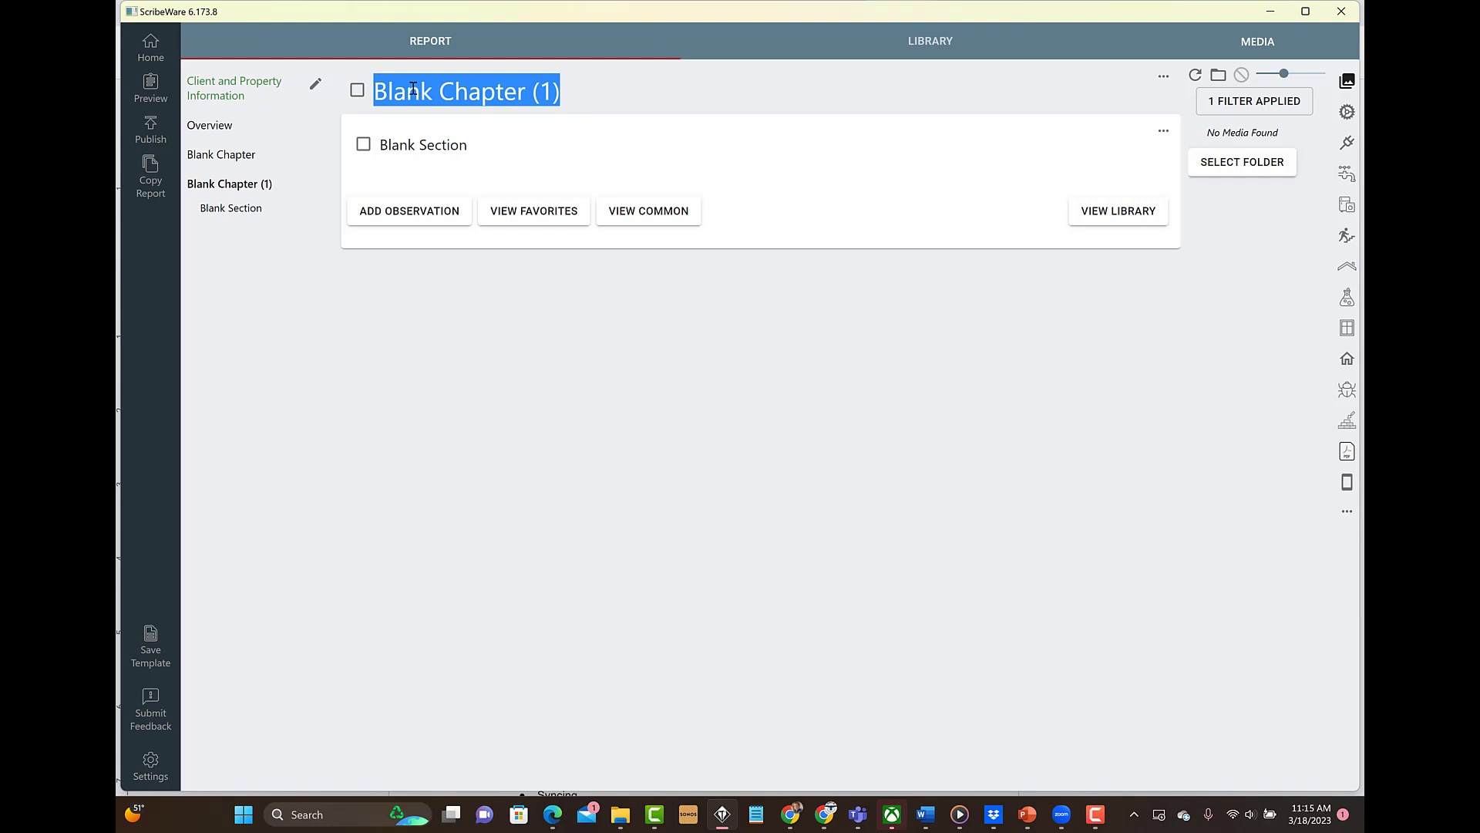
text(Decks)
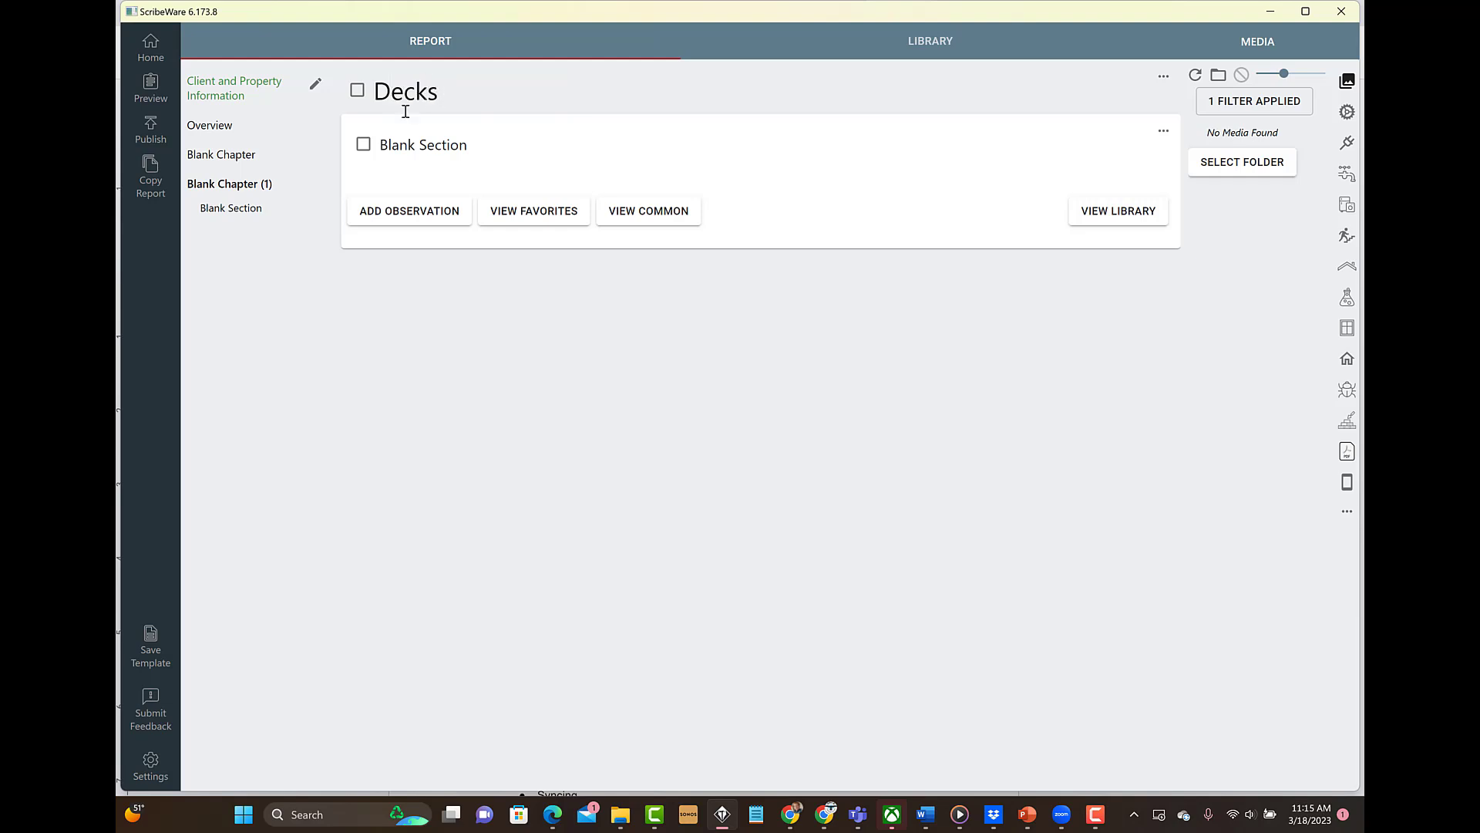
click(426, 142)
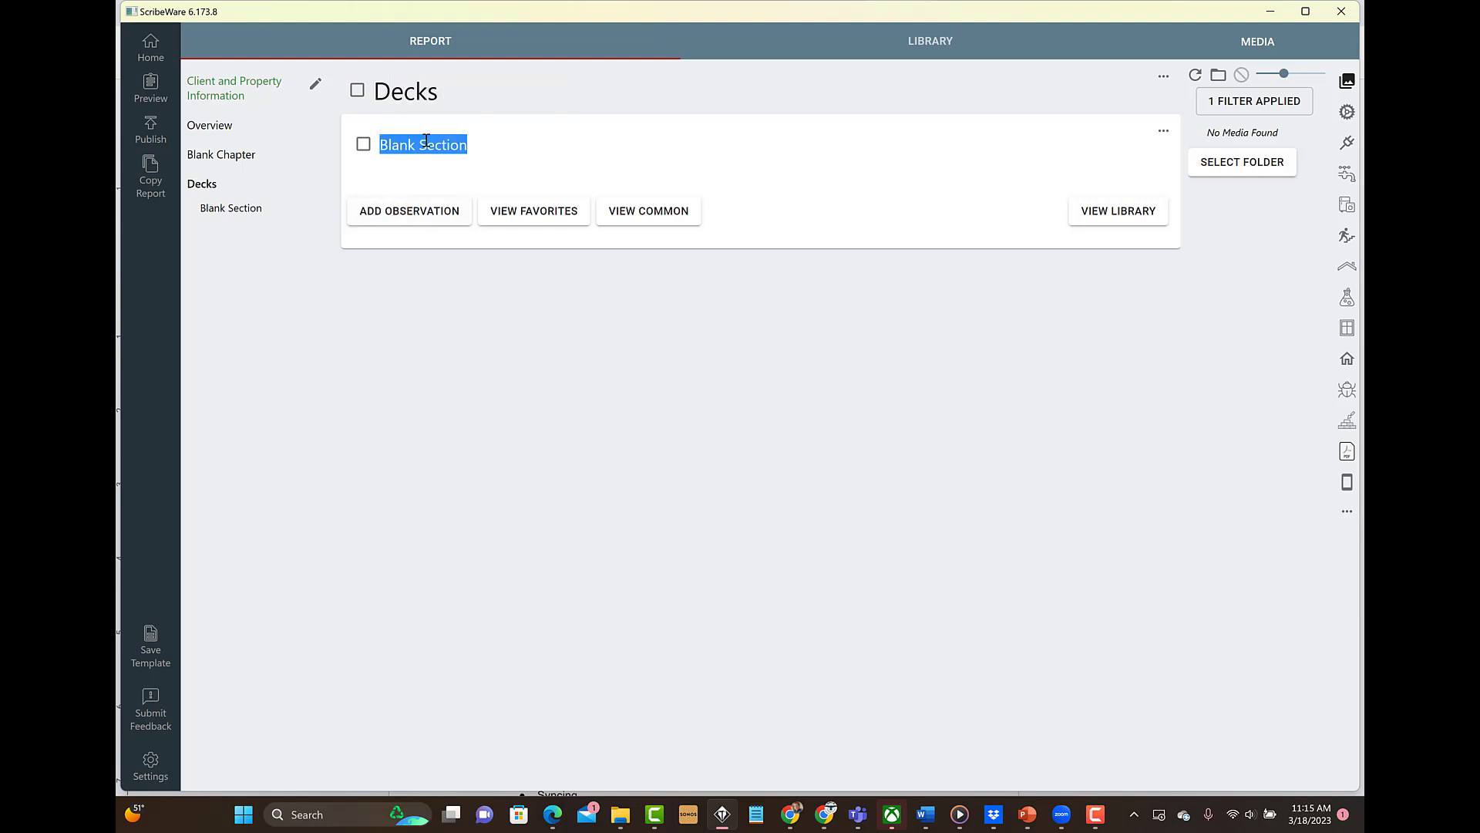
text(Decks)
drag(215, 162, 209, 207)
drag(201, 155, 213, 215)
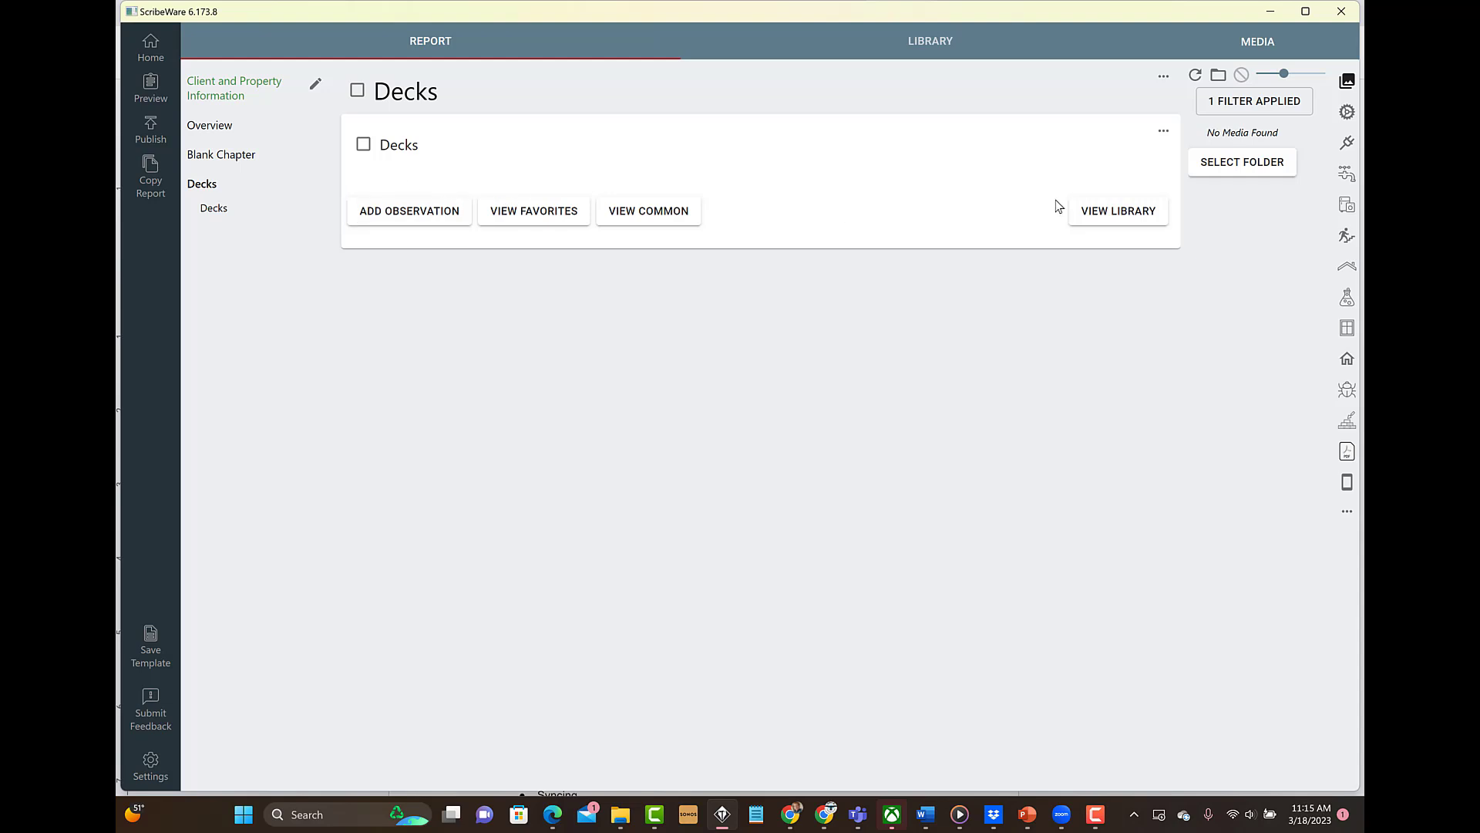
- Edit the Decks section and define a new field named "Data Field" with the options "Big Things" and "Little lings"
click(1163, 131)
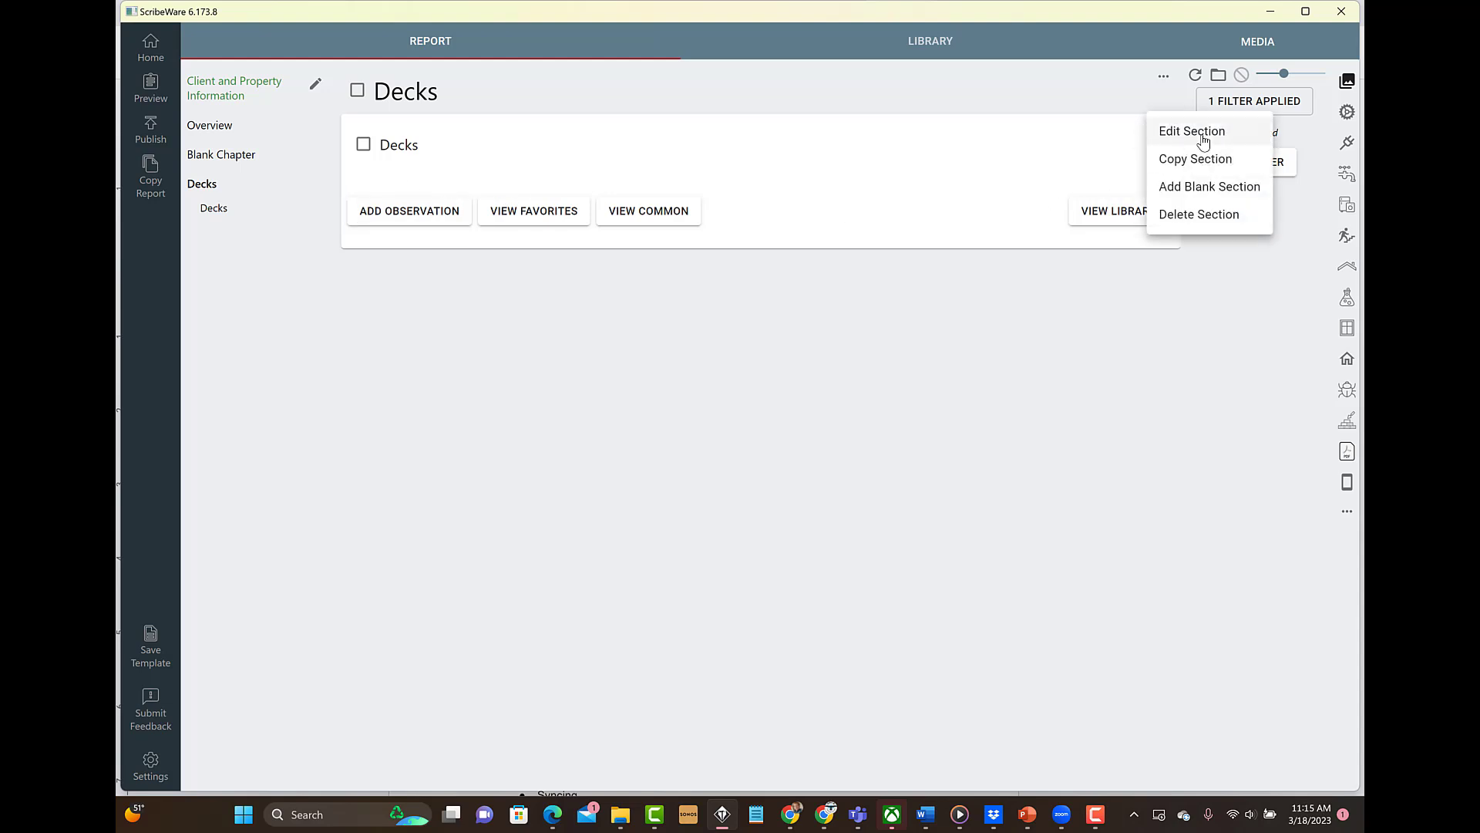
click(1204, 139)
click(445, 202)
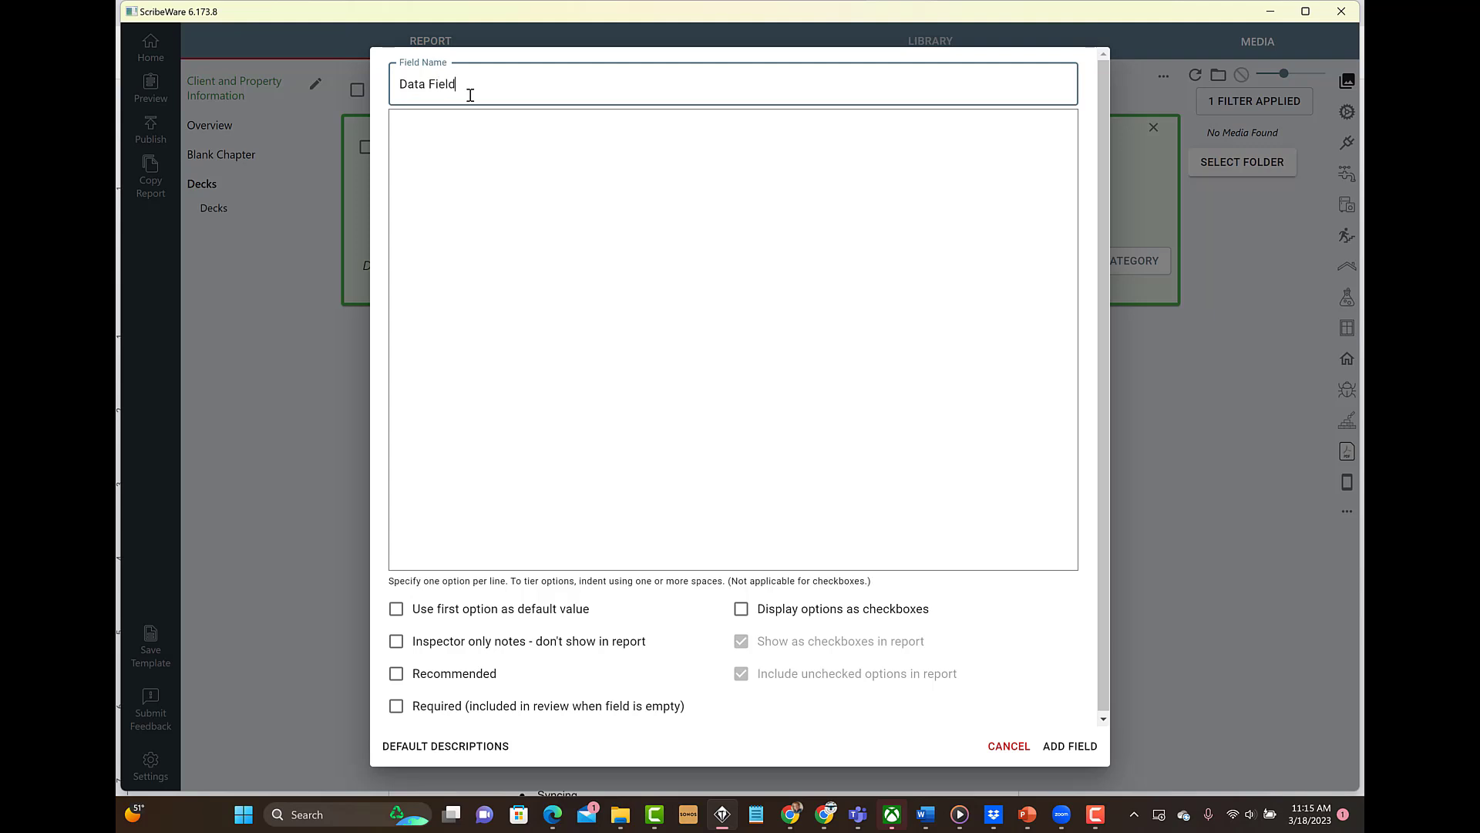
click(484, 133)
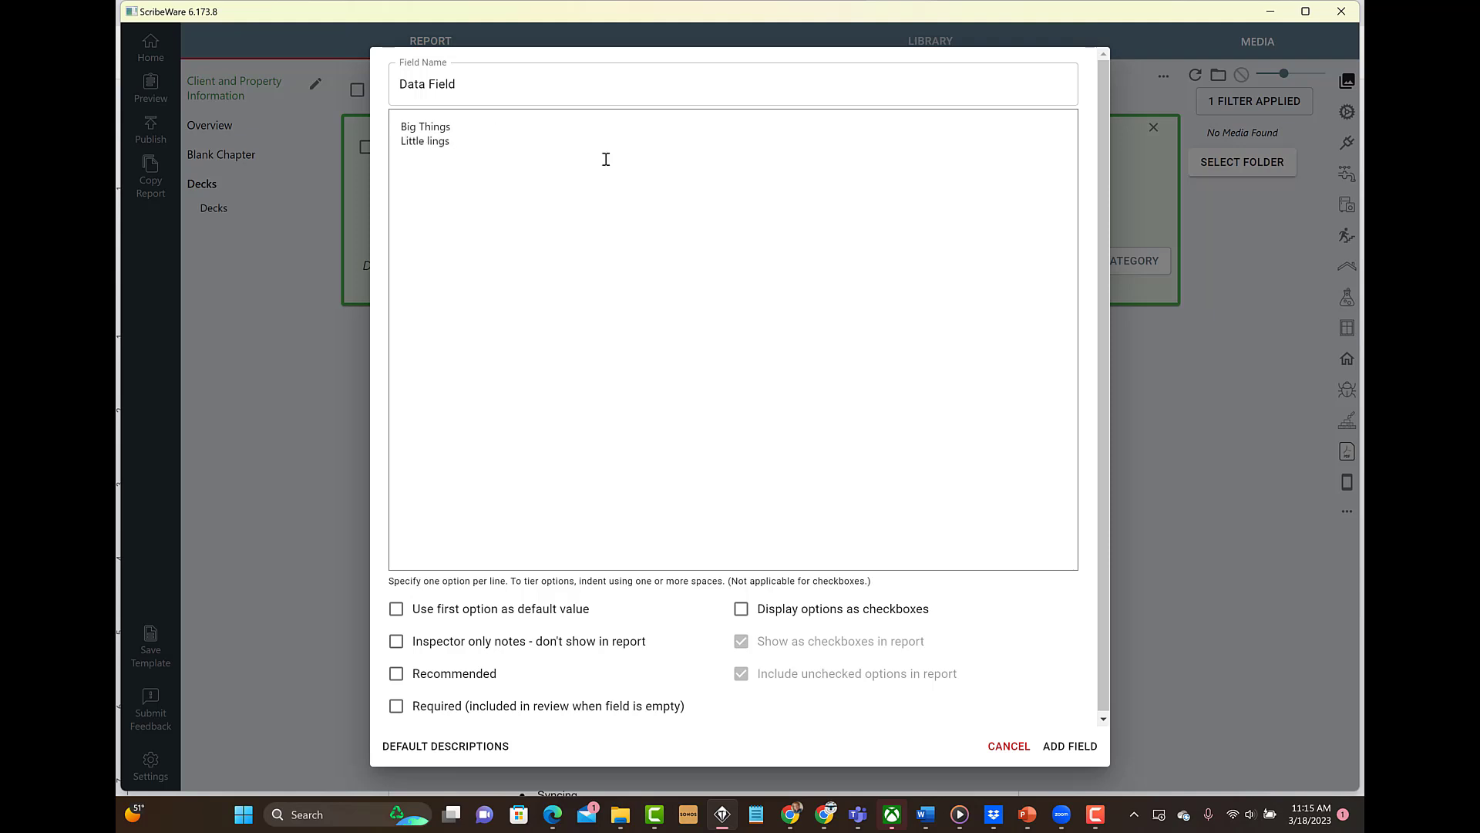
- Display the field's options as checkboxes, exclude unchecked options from the report, add the field and finish editing the section
click(740, 610)
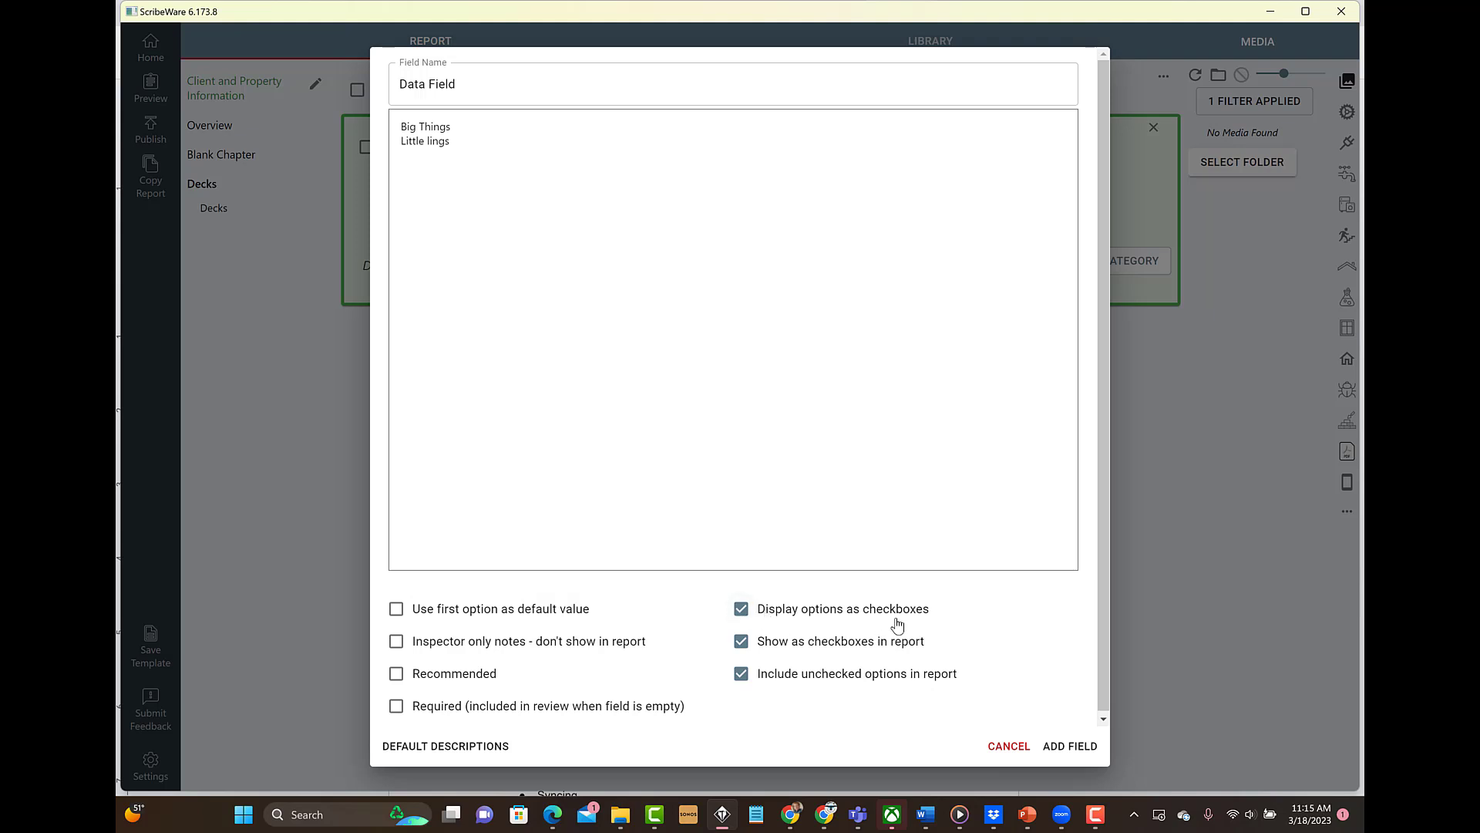
click(740, 674)
click(1060, 748)
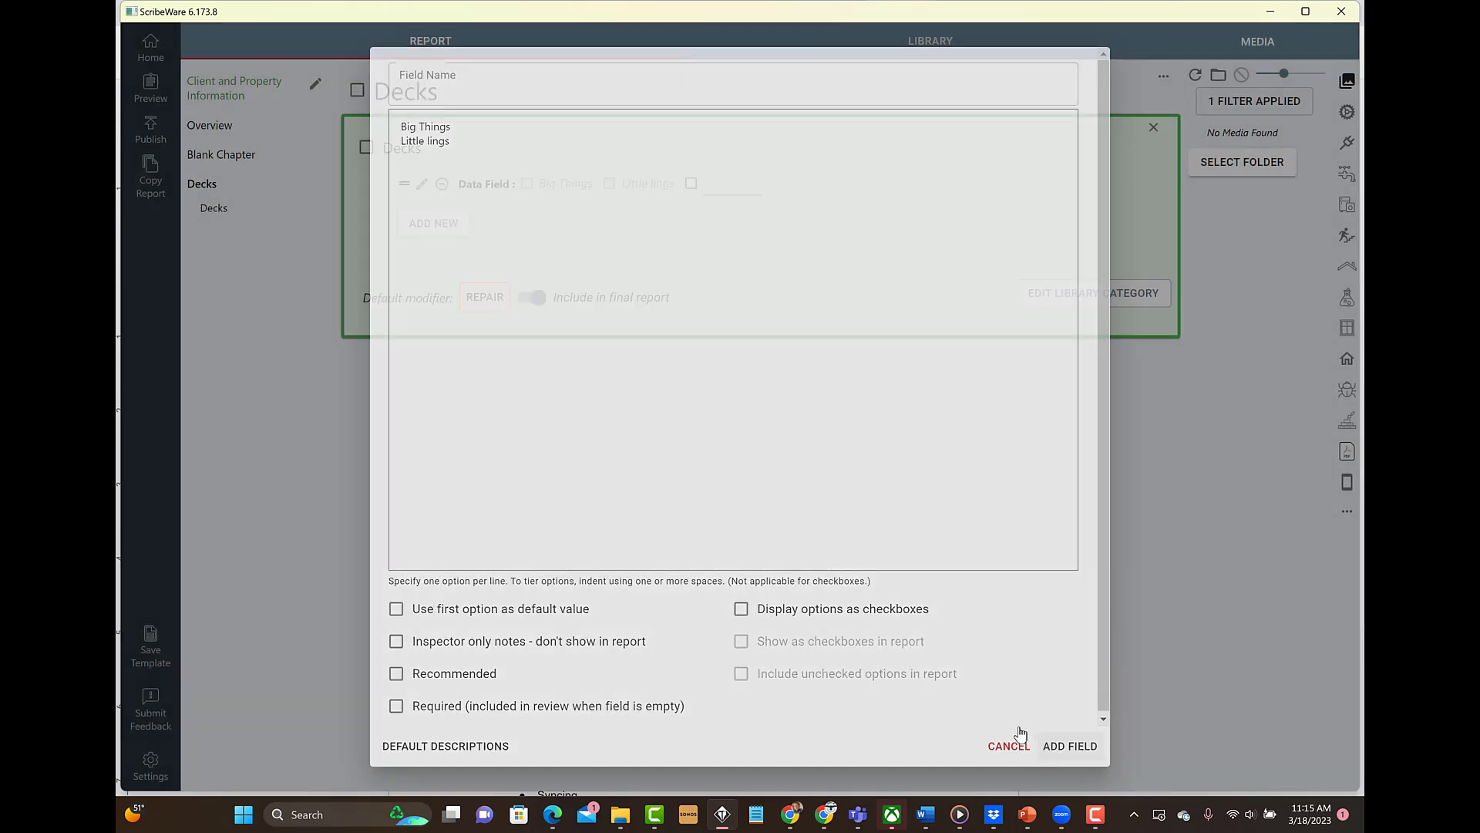
click(1153, 128)
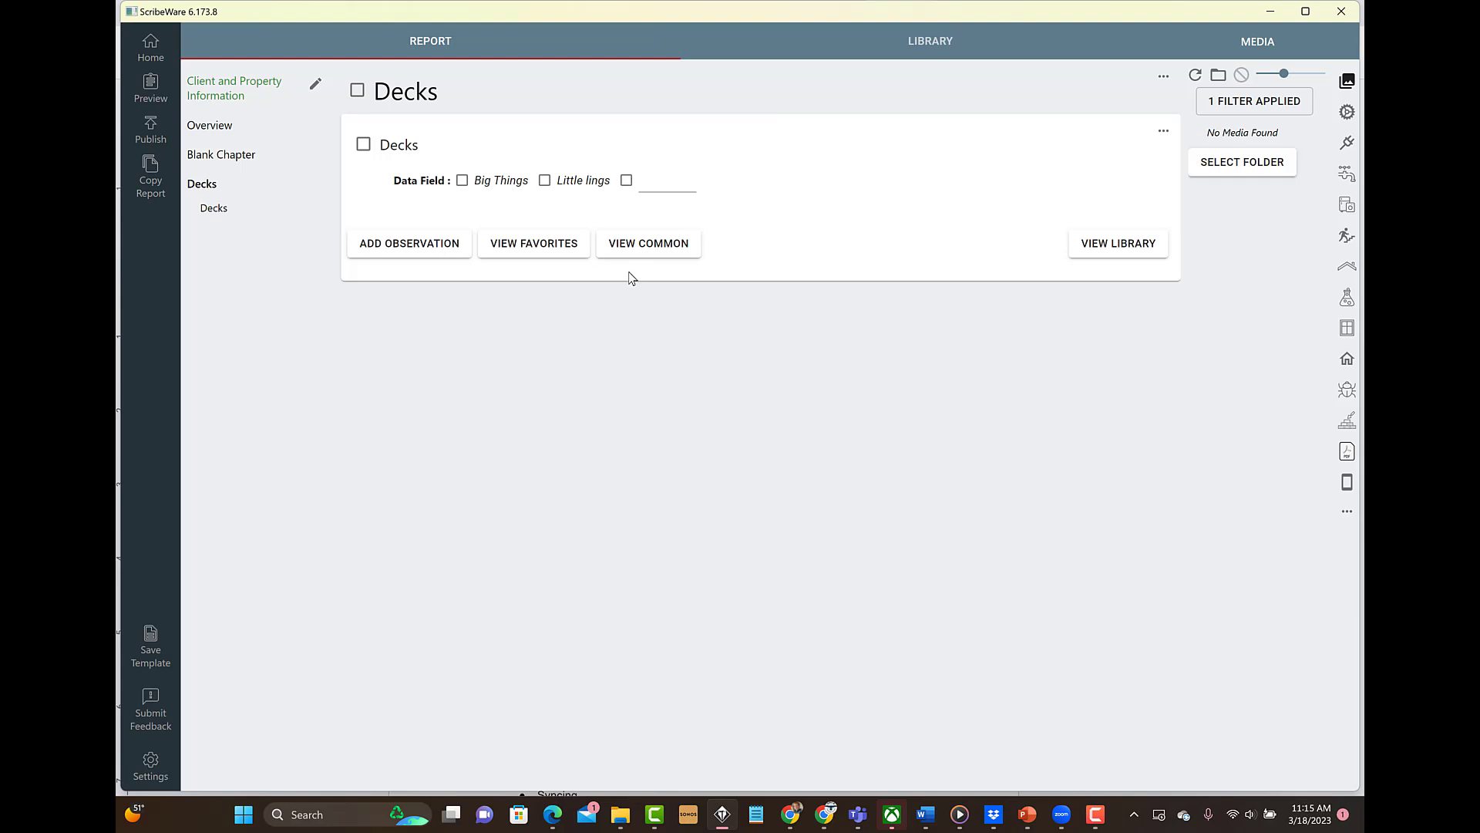
- Open the Residential Template report and look through its list of chapters
click(152, 45)
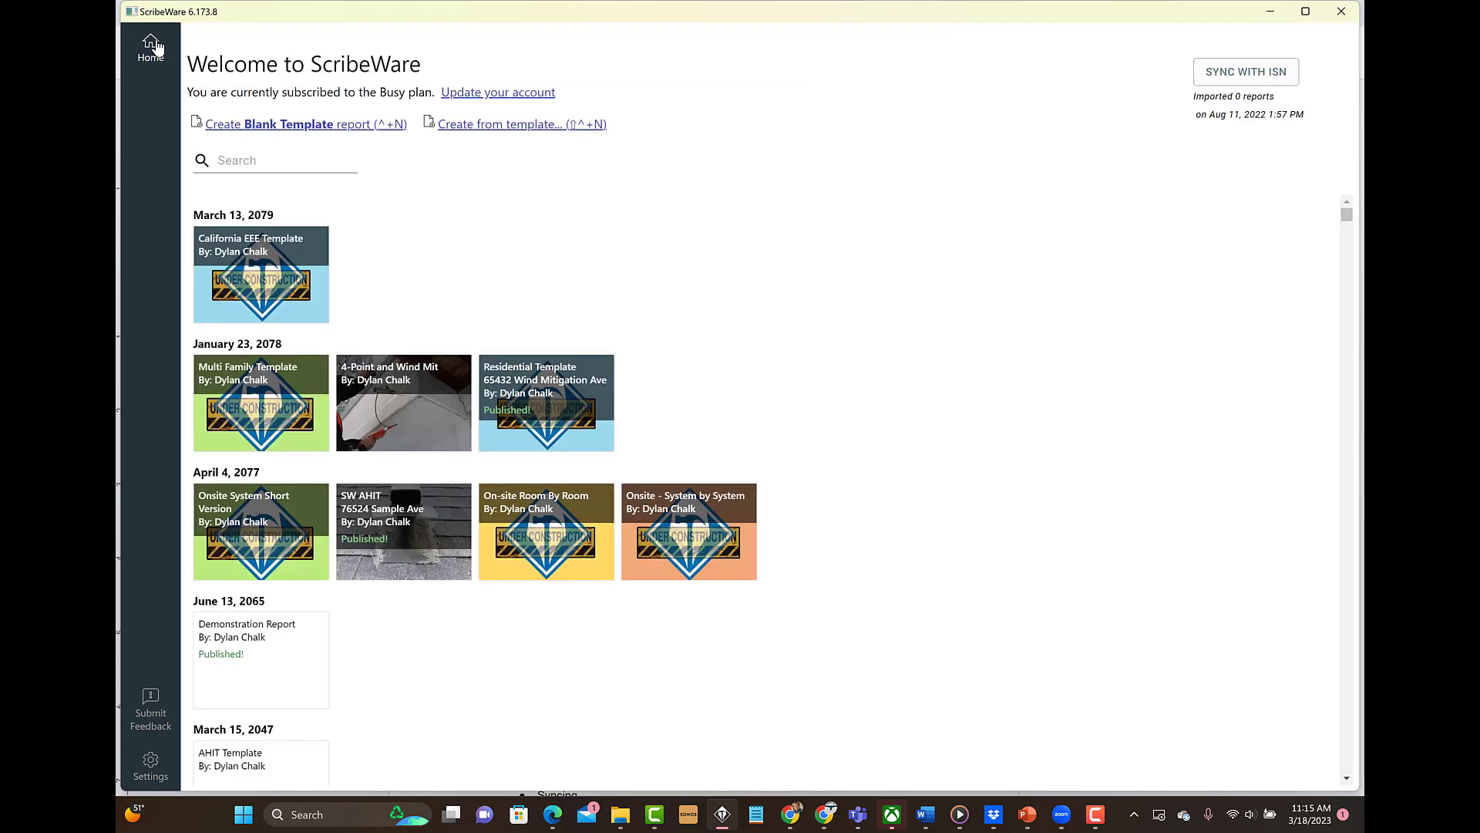
click(570, 385)
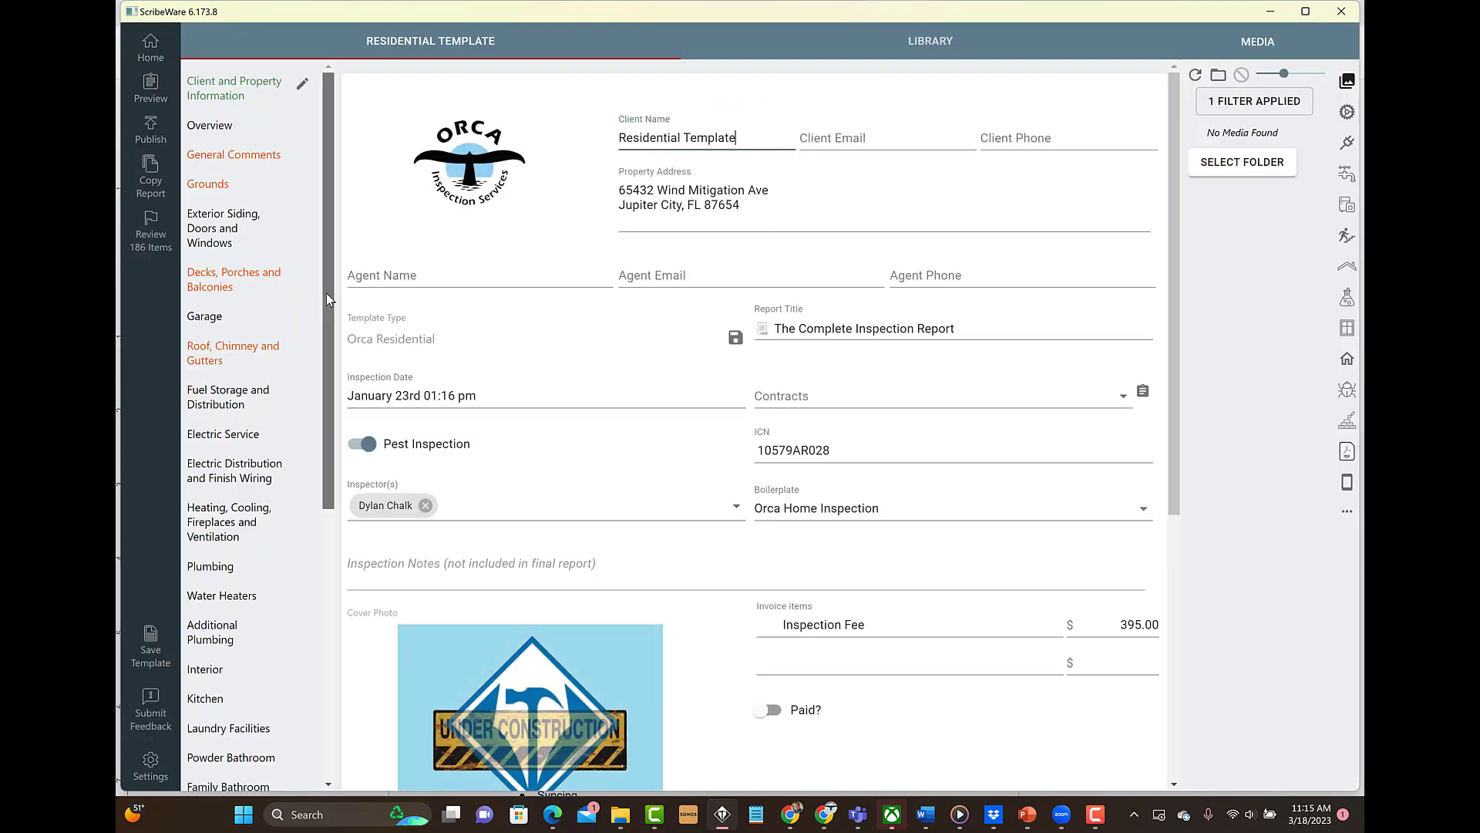
scroll(320, 463, down, 3)
scroll(316, 539, down, 2)
scroll(317, 543, up, 4)
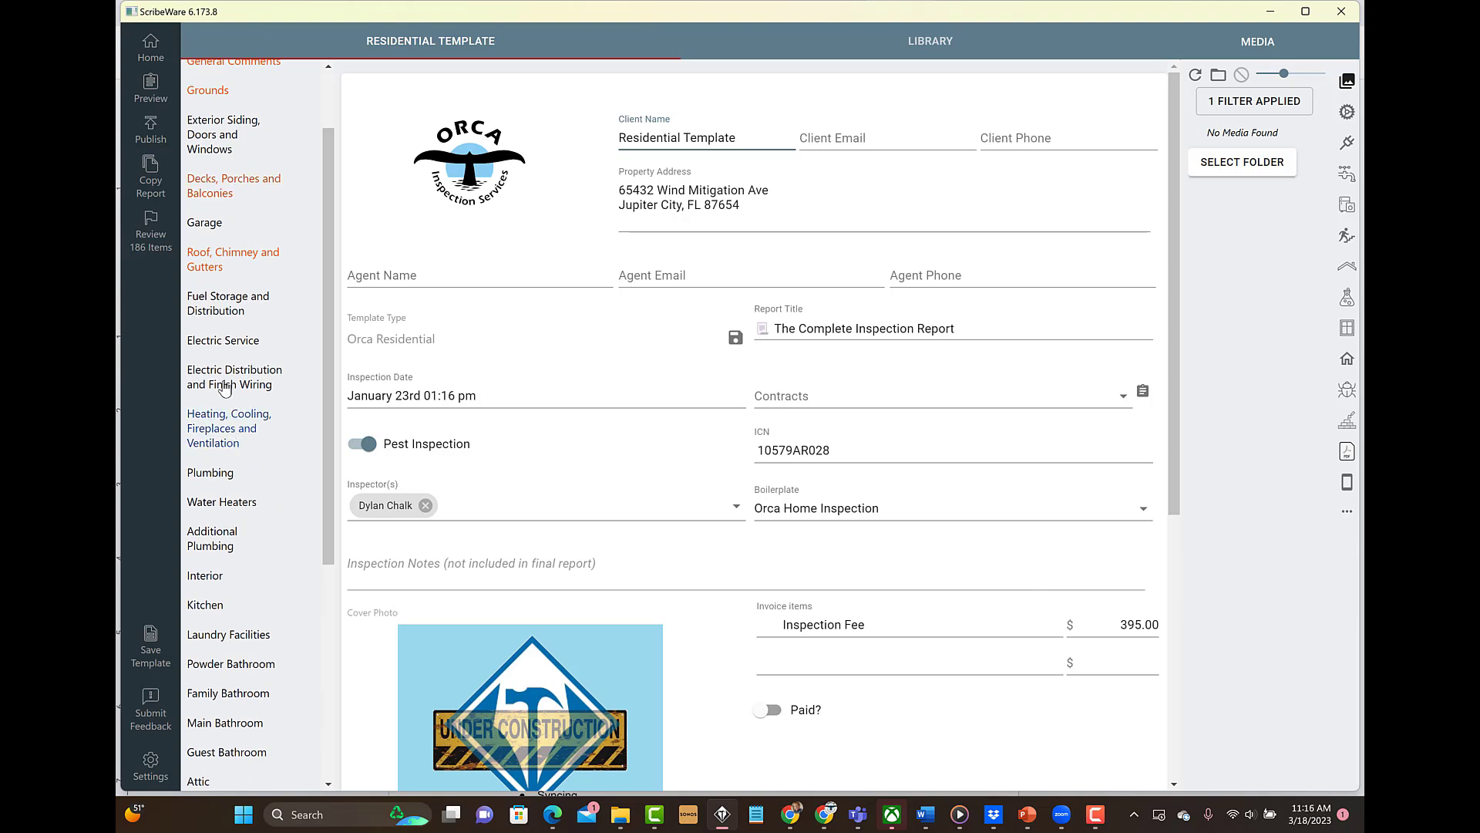
mouse_move(214, 374)
mouse_down()
mouse_move(215, 356)
mouse_move(220, 401)
mouse_up()
scroll(327, 334, up, 2)
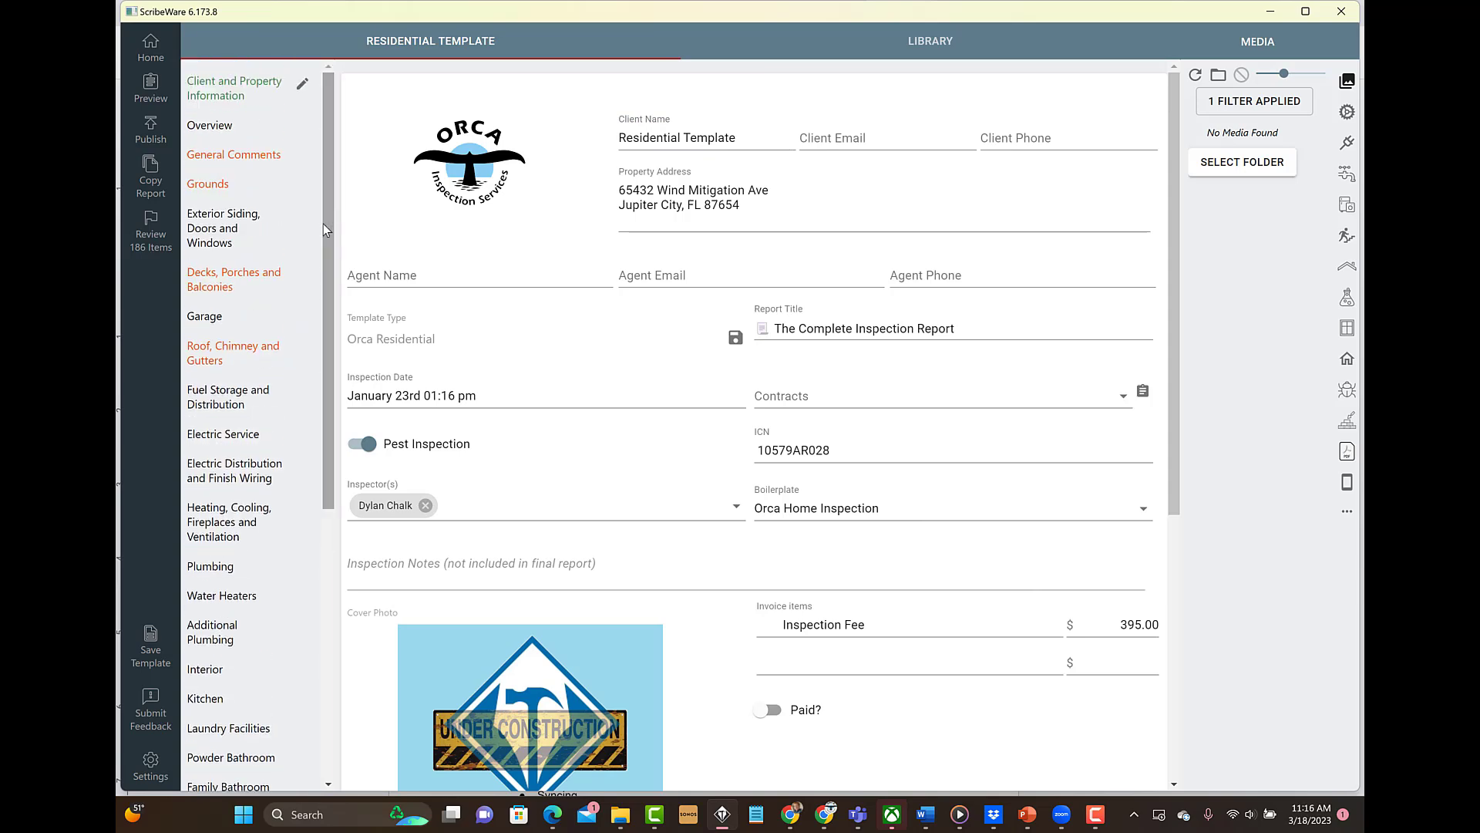
- Reorder the Grounds chapter so that Window and Stairwells comes before the Driveways/Walkways section
click(303, 86)
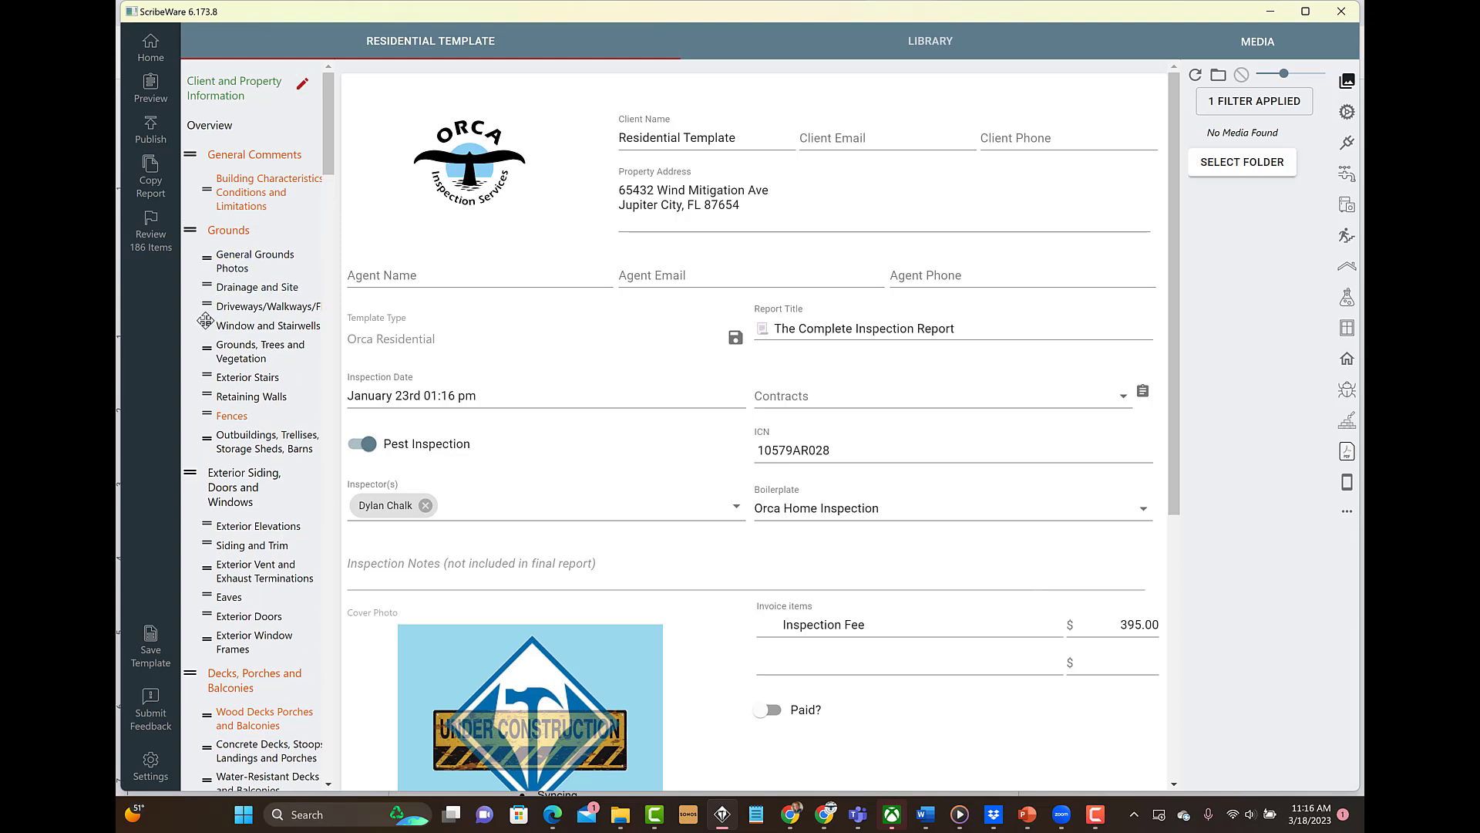
drag(205, 320, 203, 327)
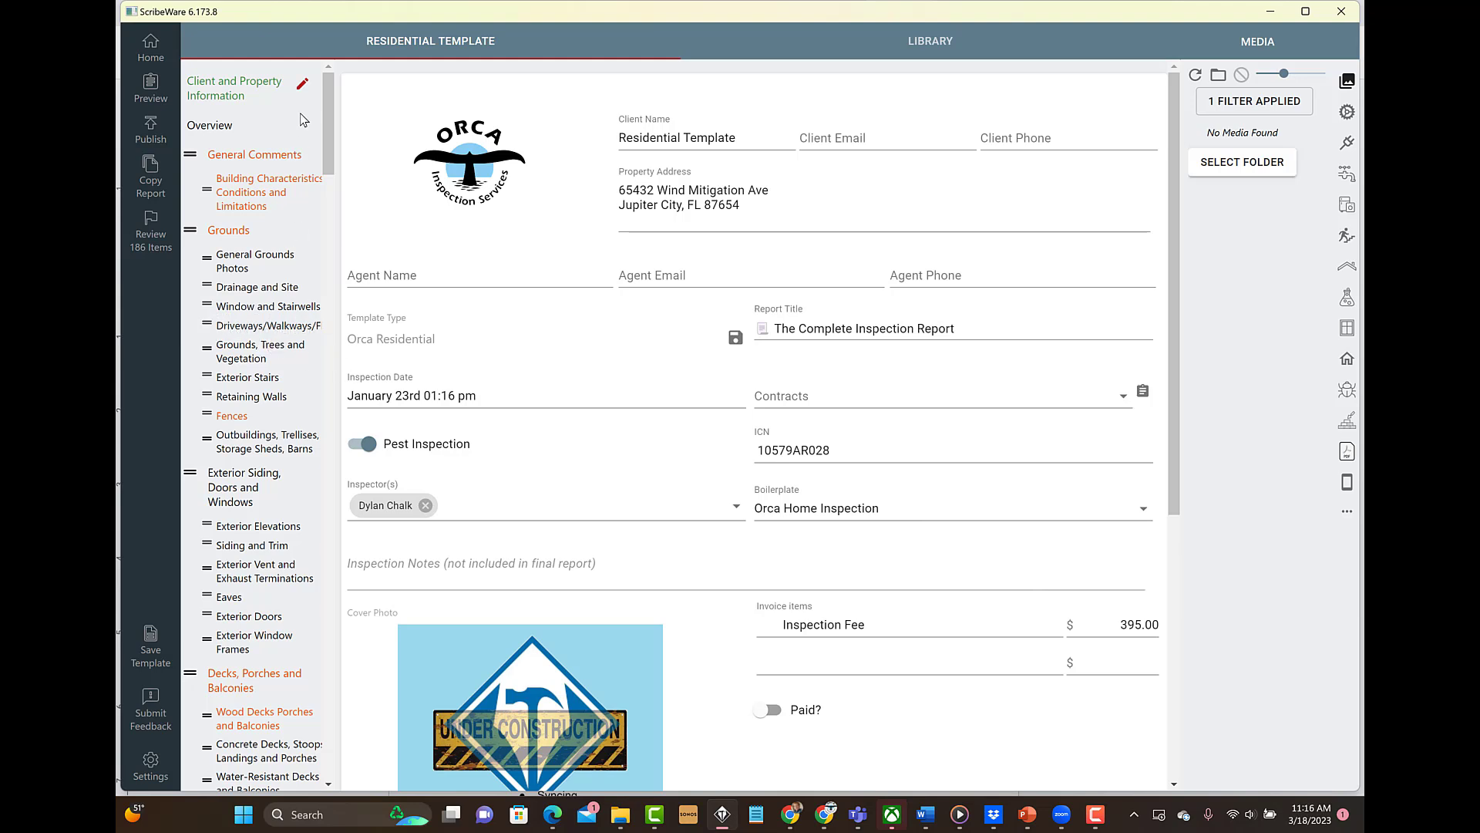
click(306, 87)
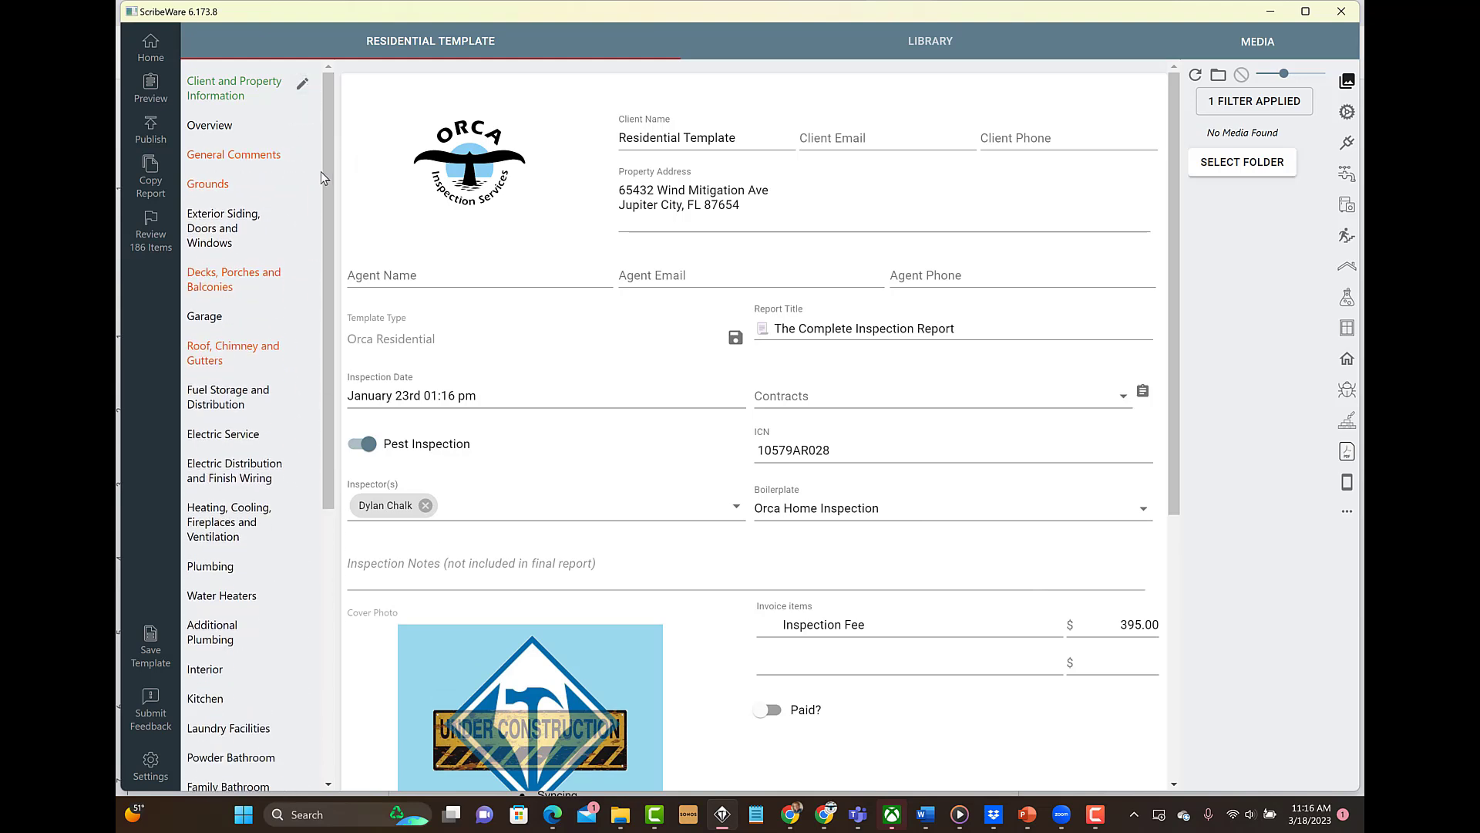
- Open the Water Heaters chapter and view the options for copying, adding or deleting a chapter
drag(326, 179, 270, 337)
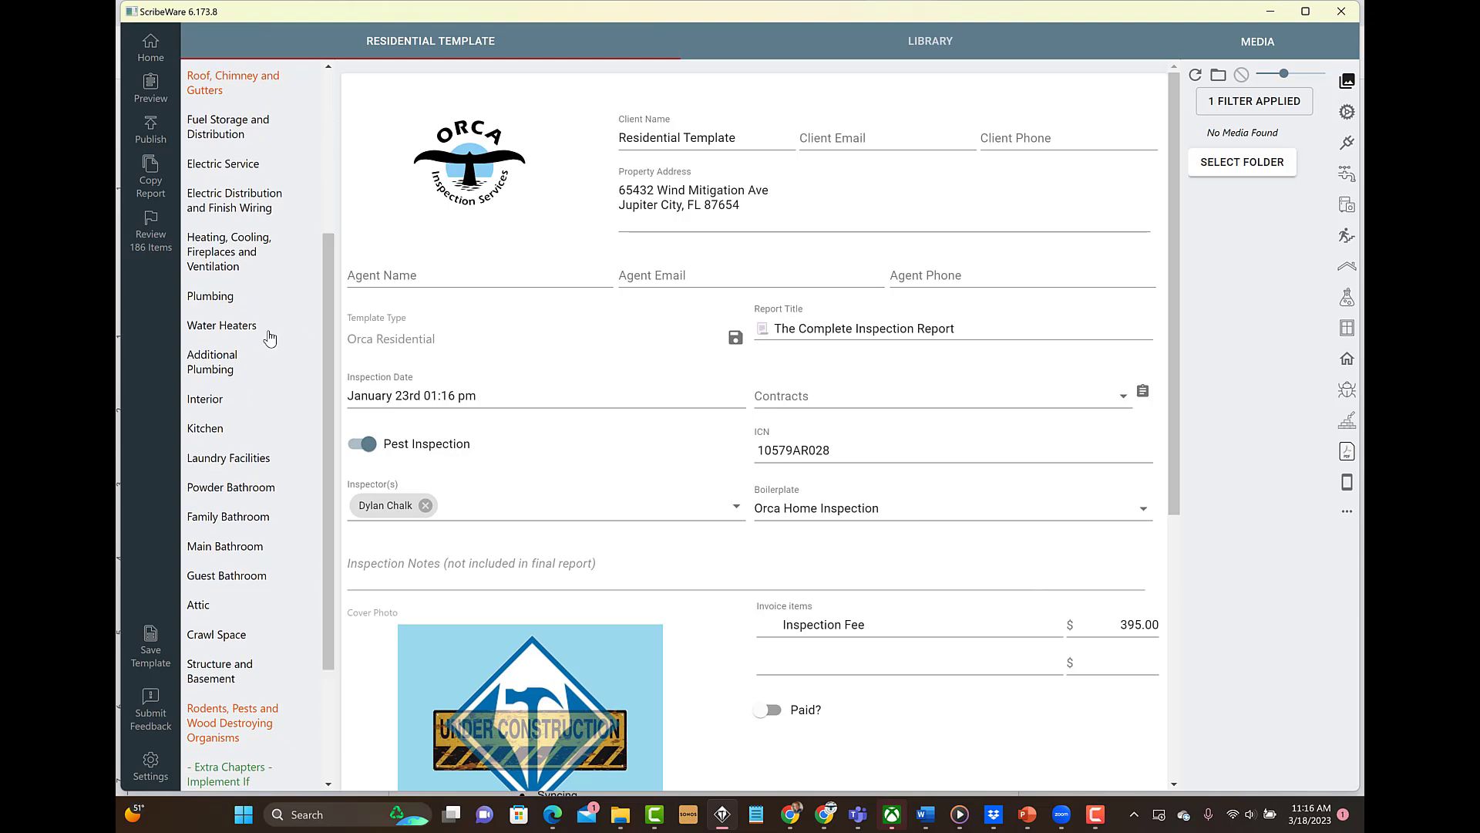
click(211, 302)
click(224, 498)
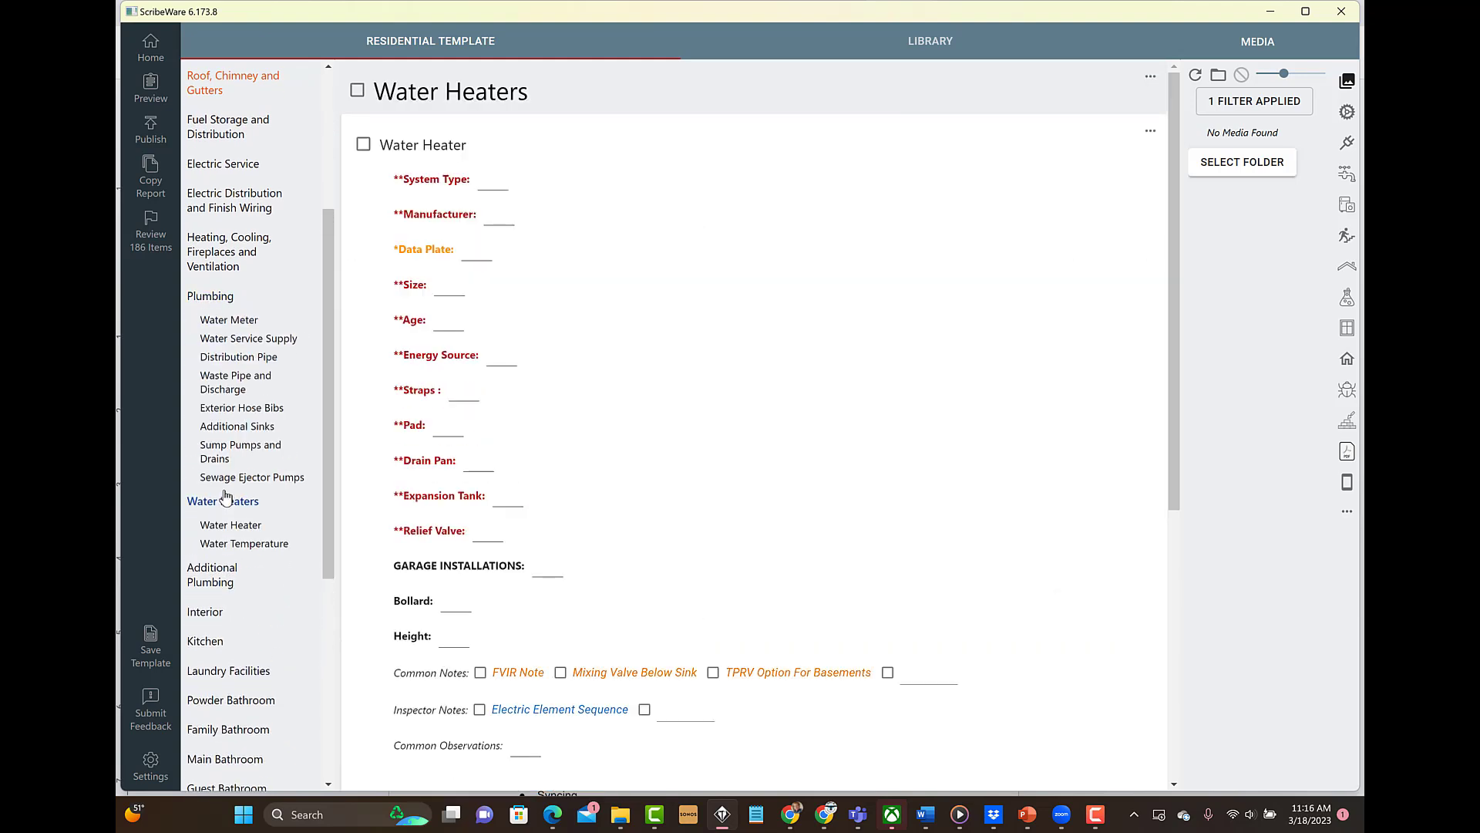
click(1150, 76)
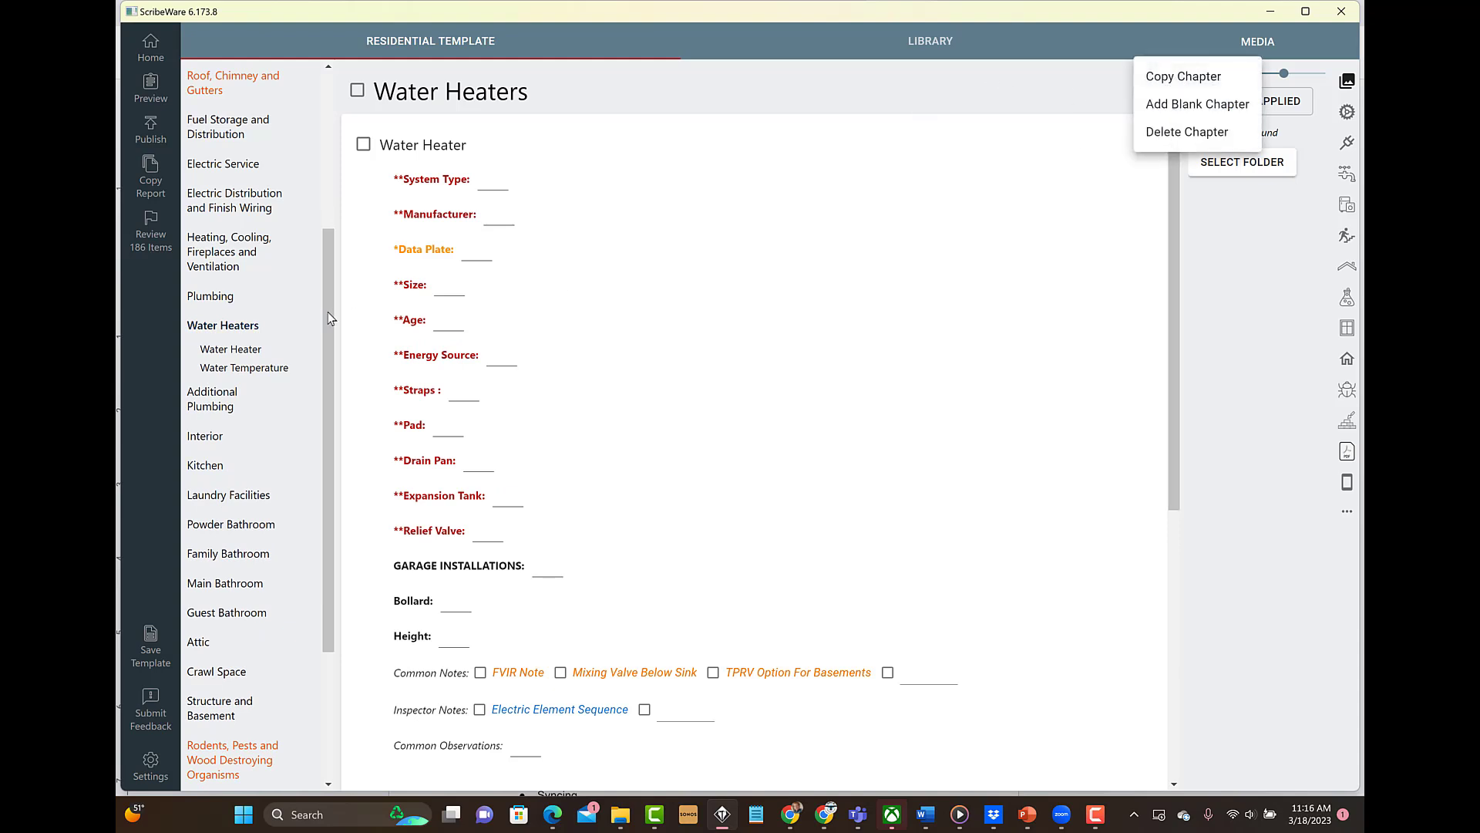
click(243, 180)
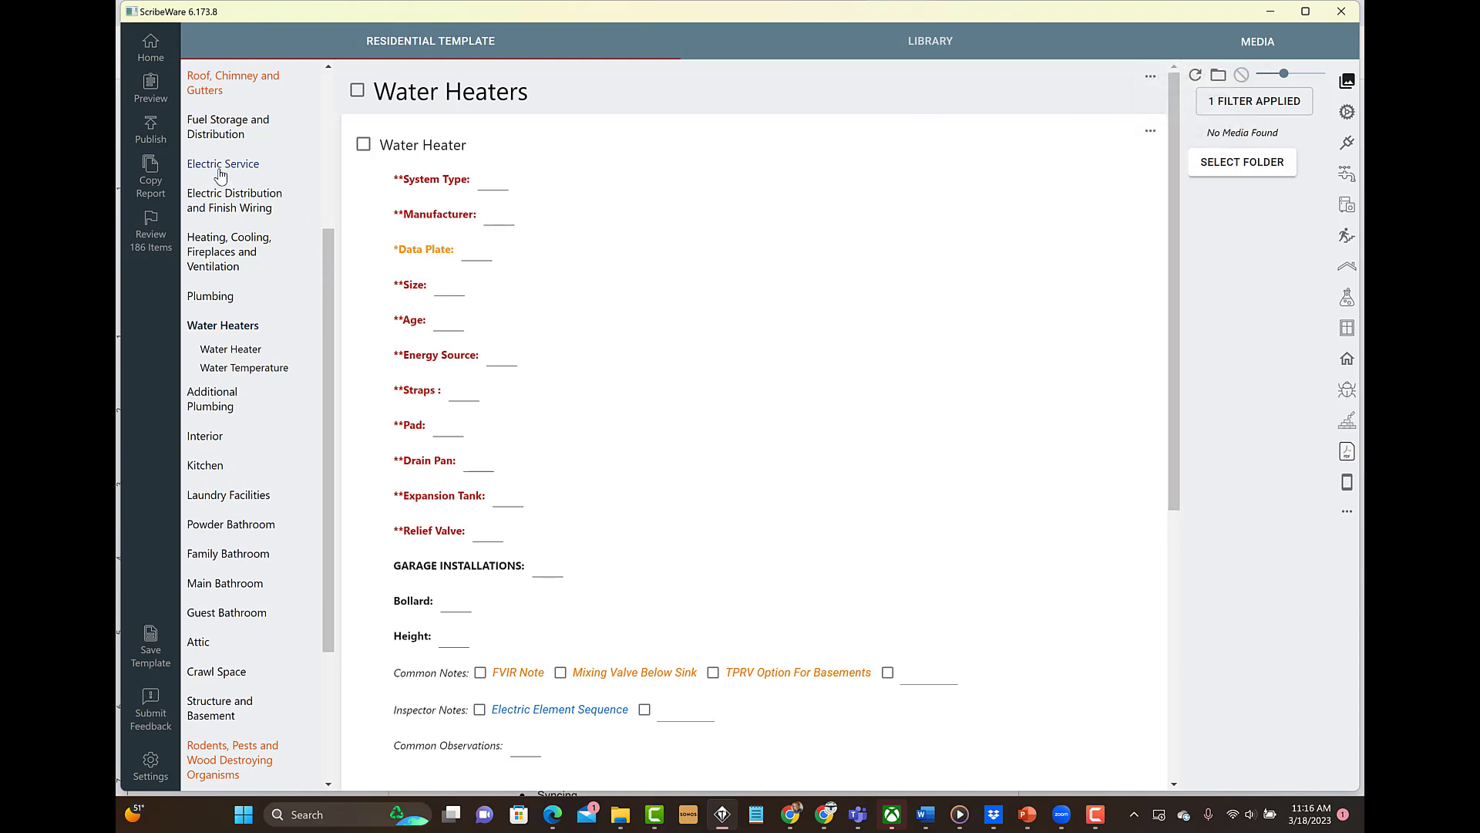
- Copy the Sub Panel section in the Electric Service chapter
click(241, 169)
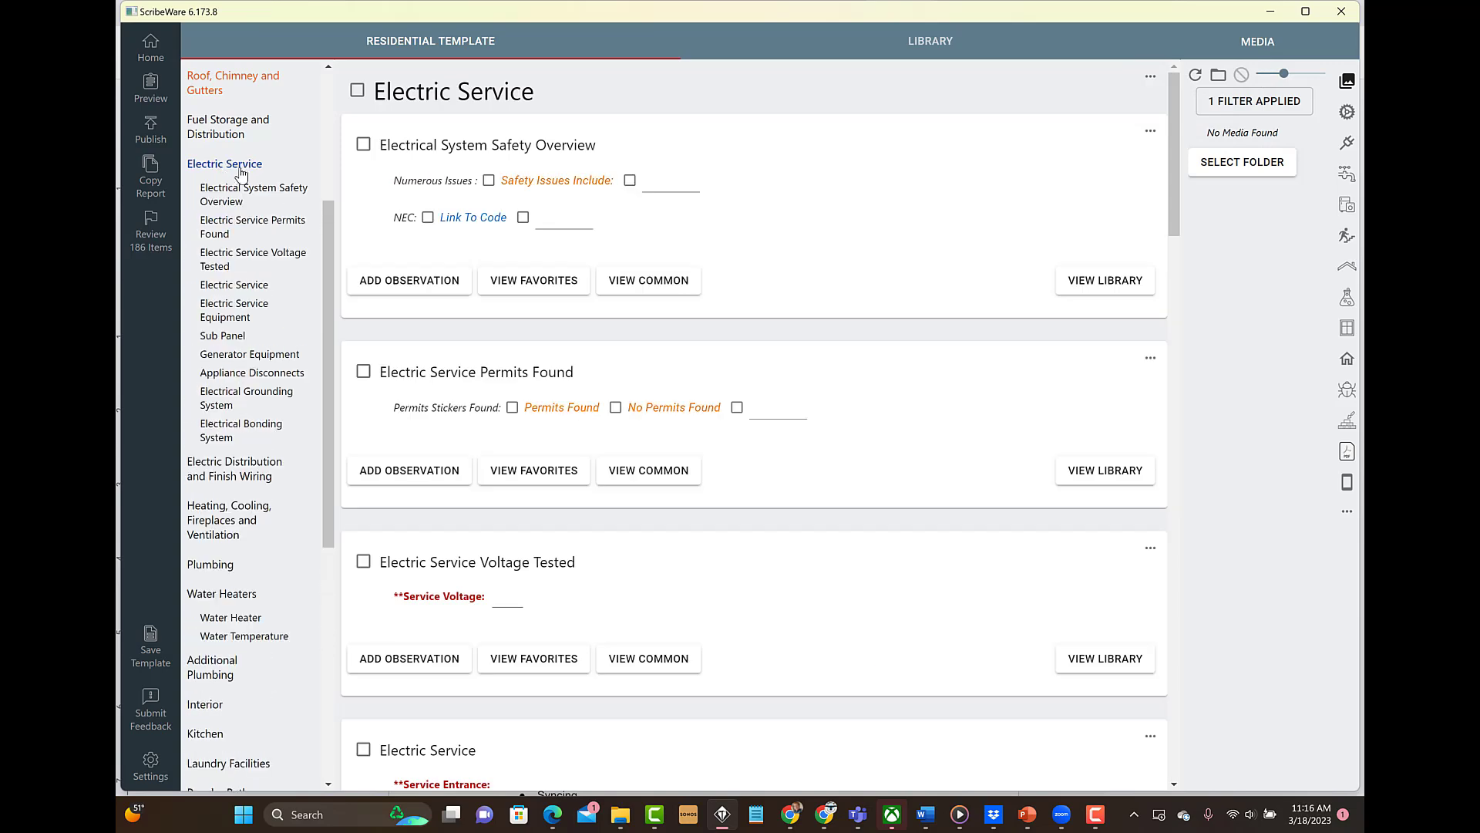
click(222, 337)
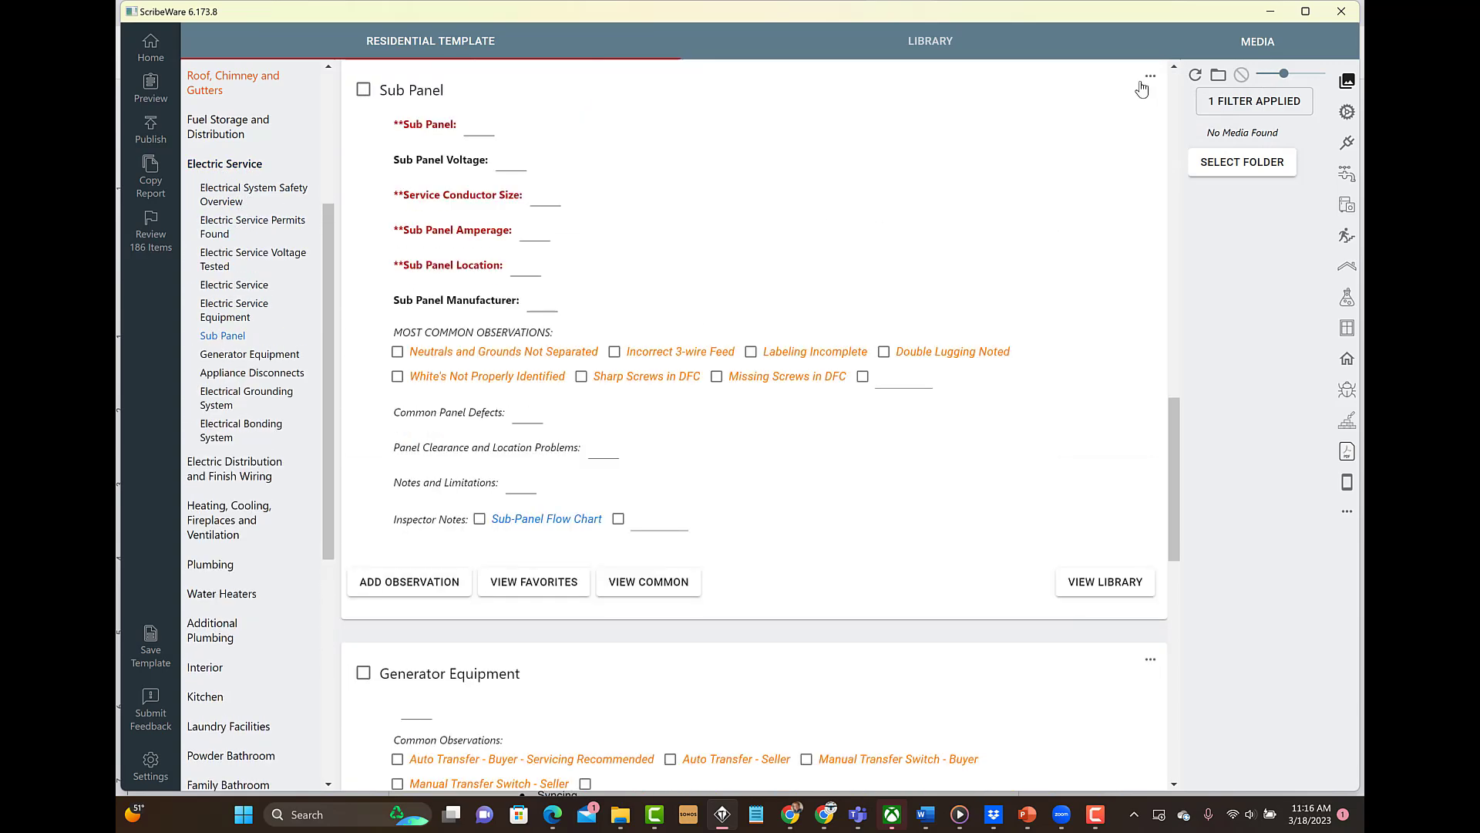
click(1151, 79)
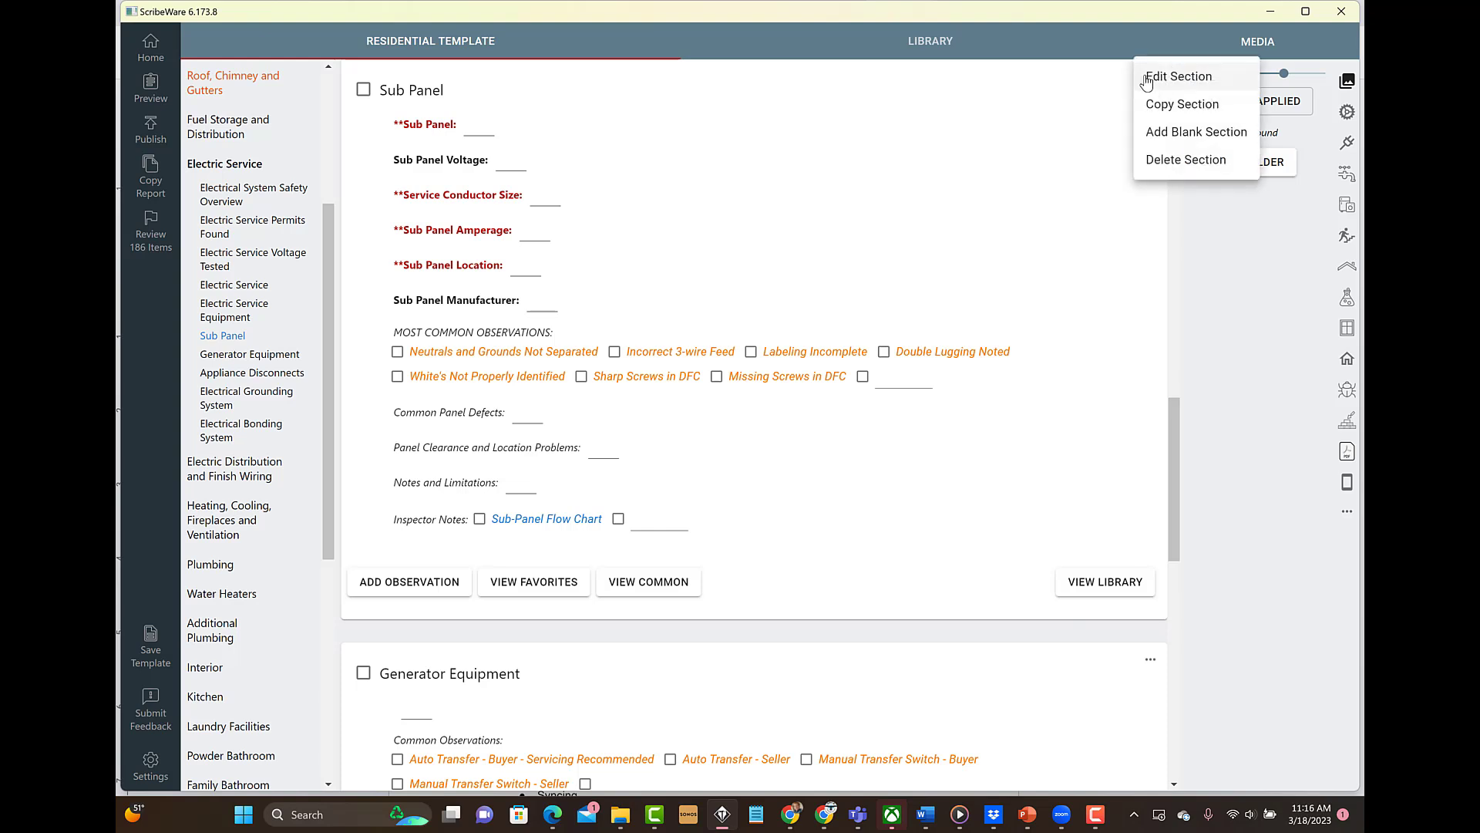
click(1175, 108)
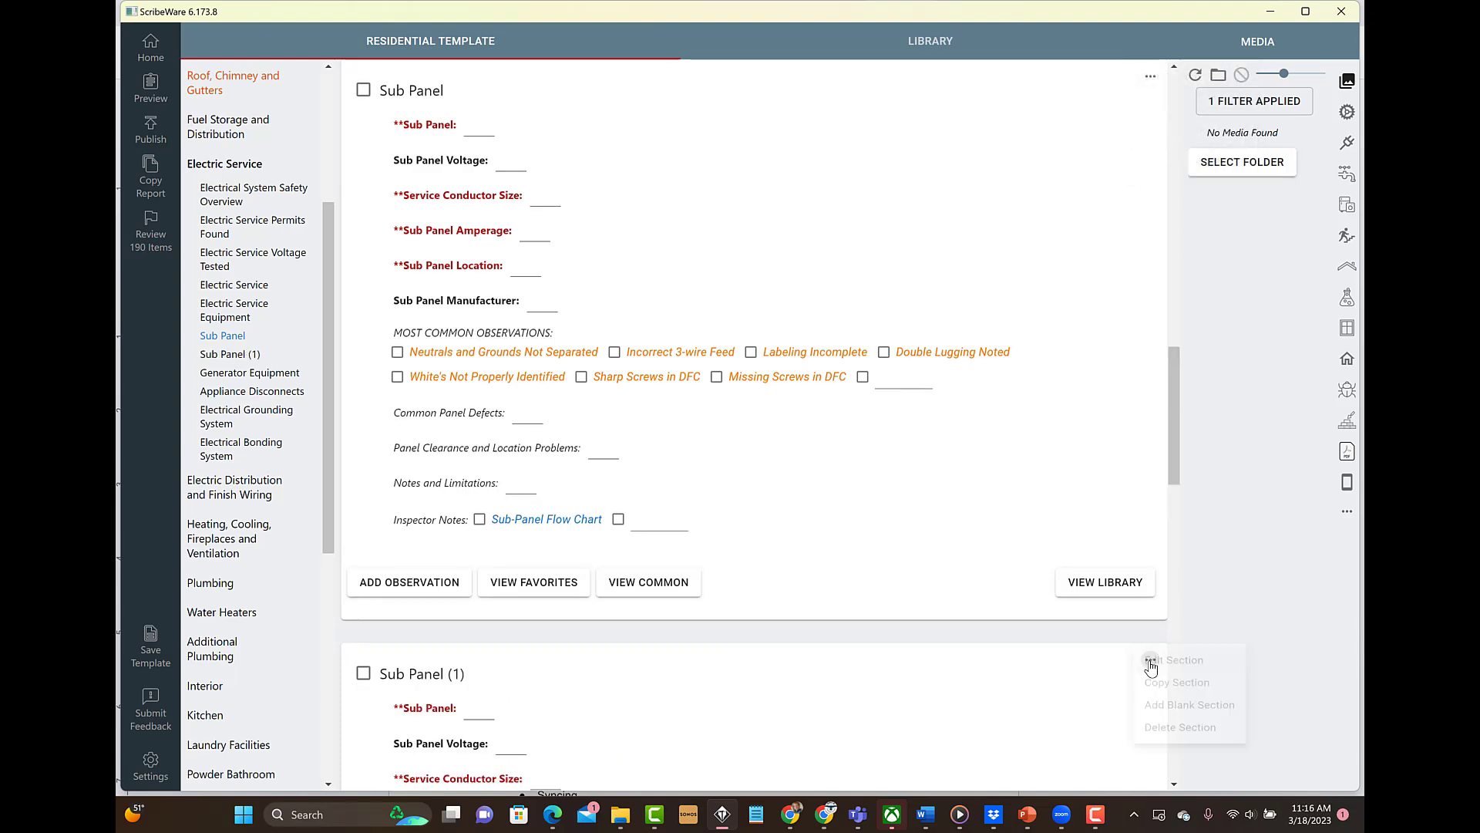
- Delete the duplicated Sub Panel section and confirm the deletion
click(1152, 663)
click(1172, 744)
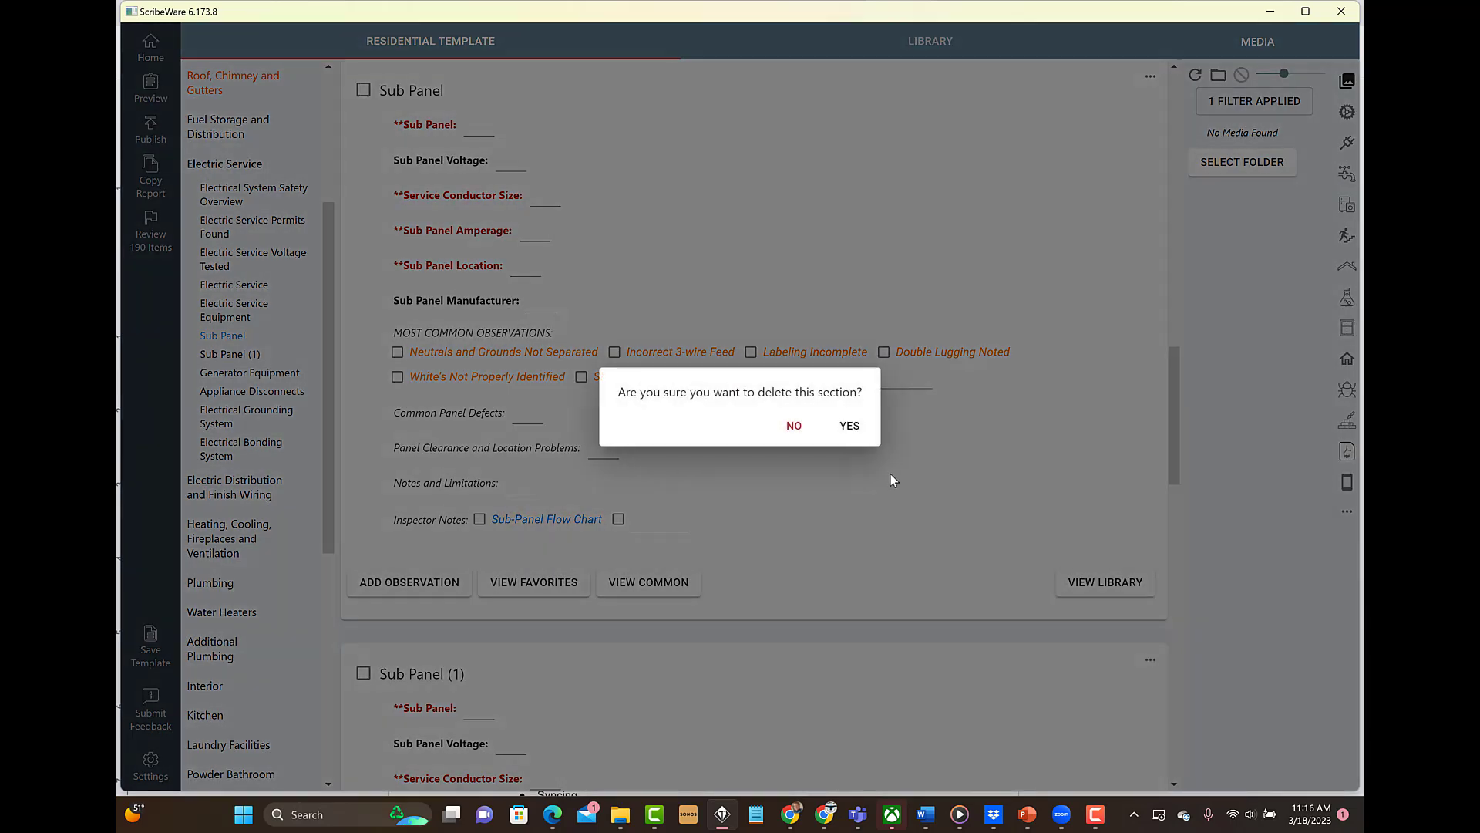
click(862, 433)
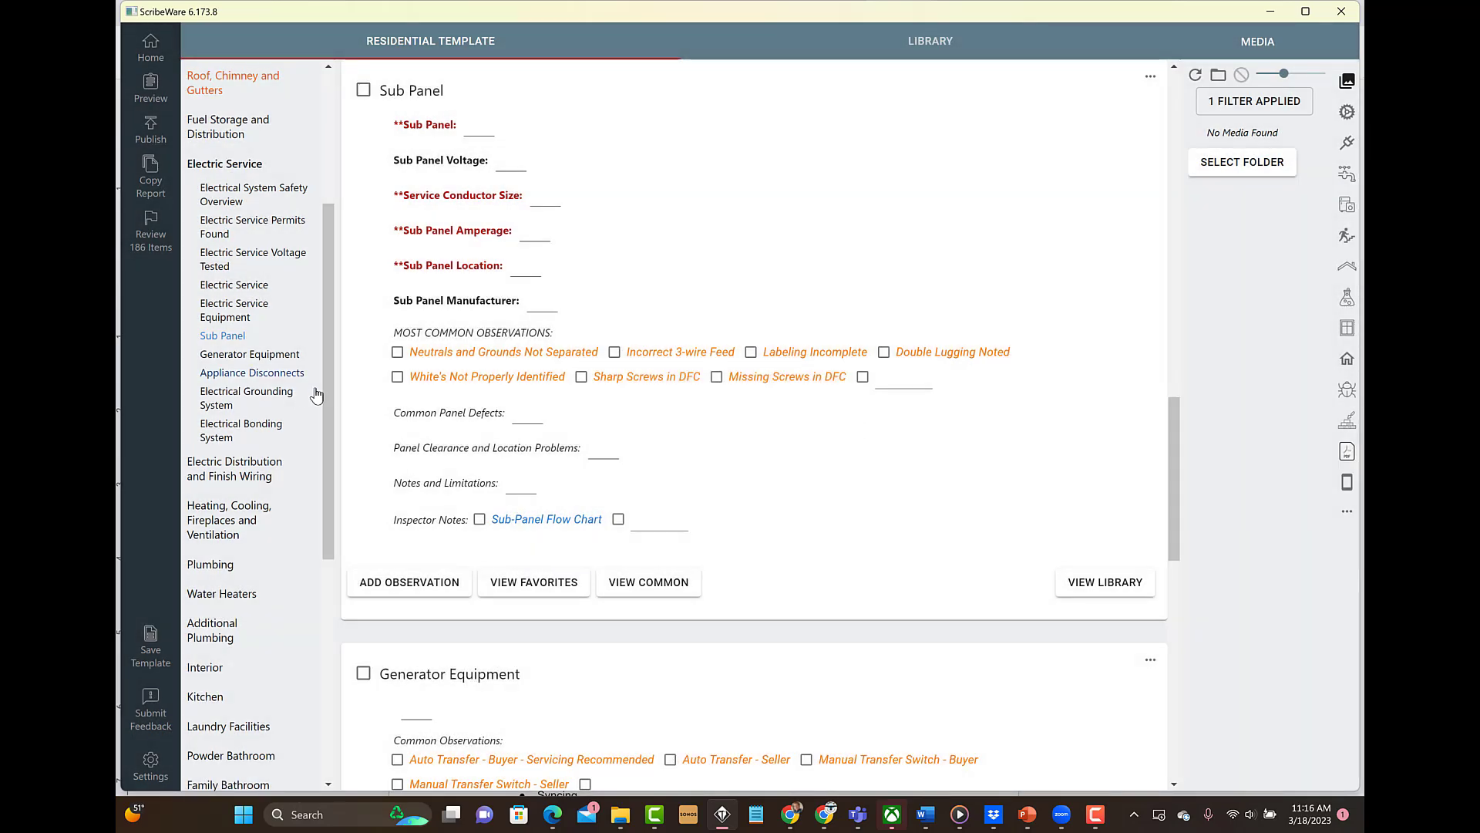
- Open the Crawl Space chapter to view its sections
drag(328, 387, 327, 618)
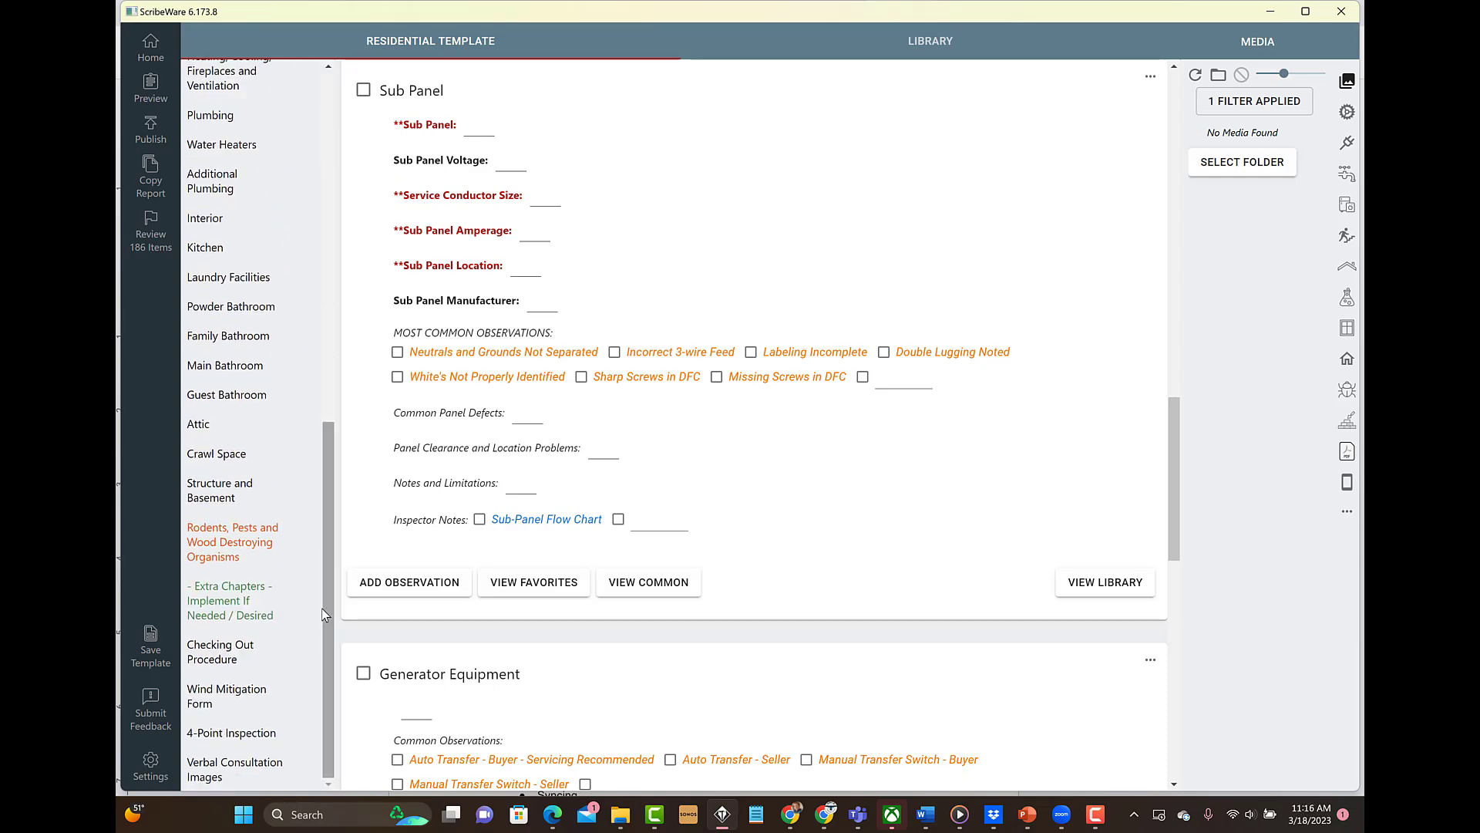
click(215, 458)
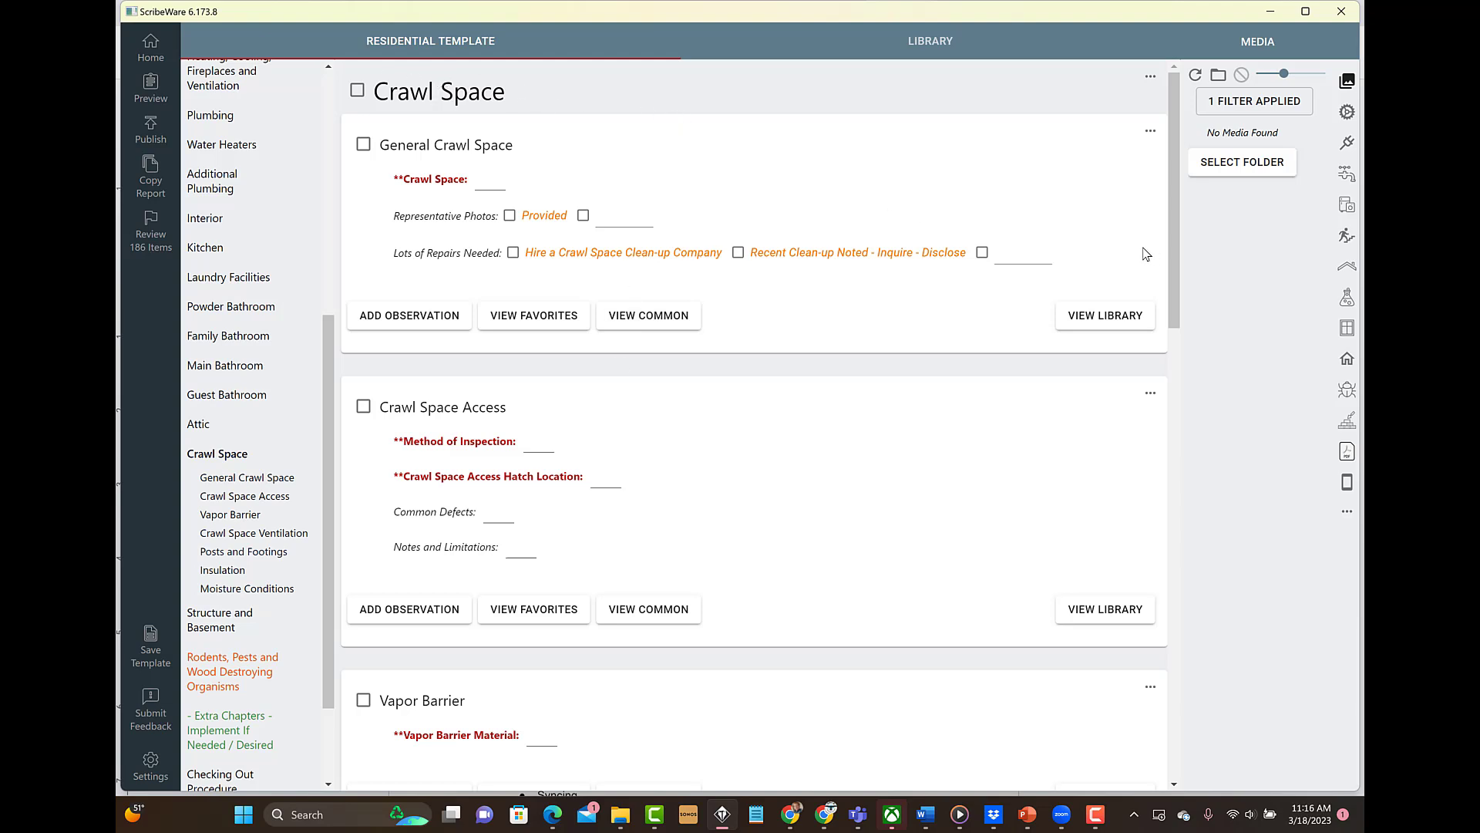
- Set the Crawl Space field in the General Crawl Space section to None Found
click(490, 181)
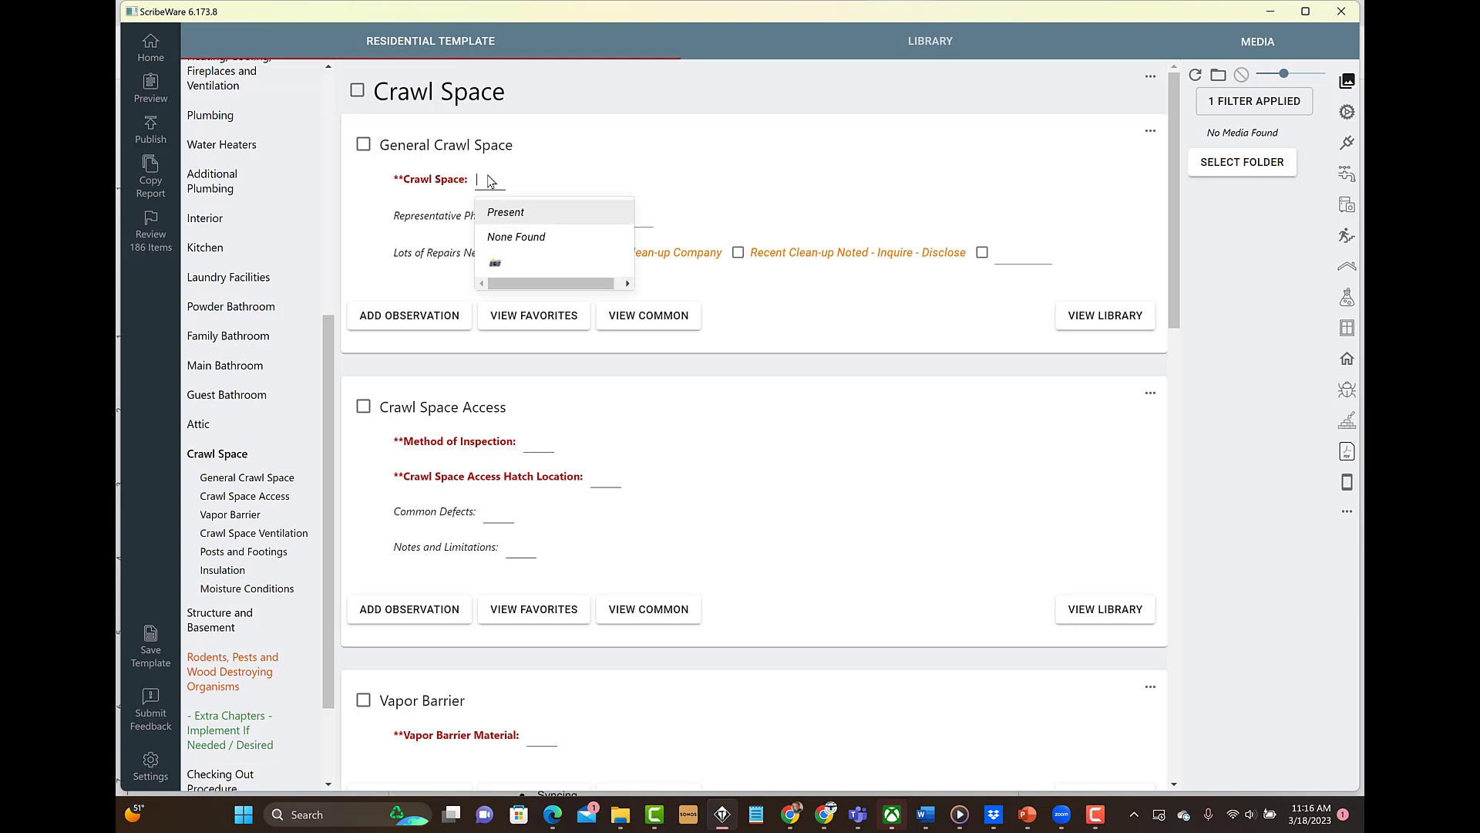
click(508, 238)
click(803, 144)
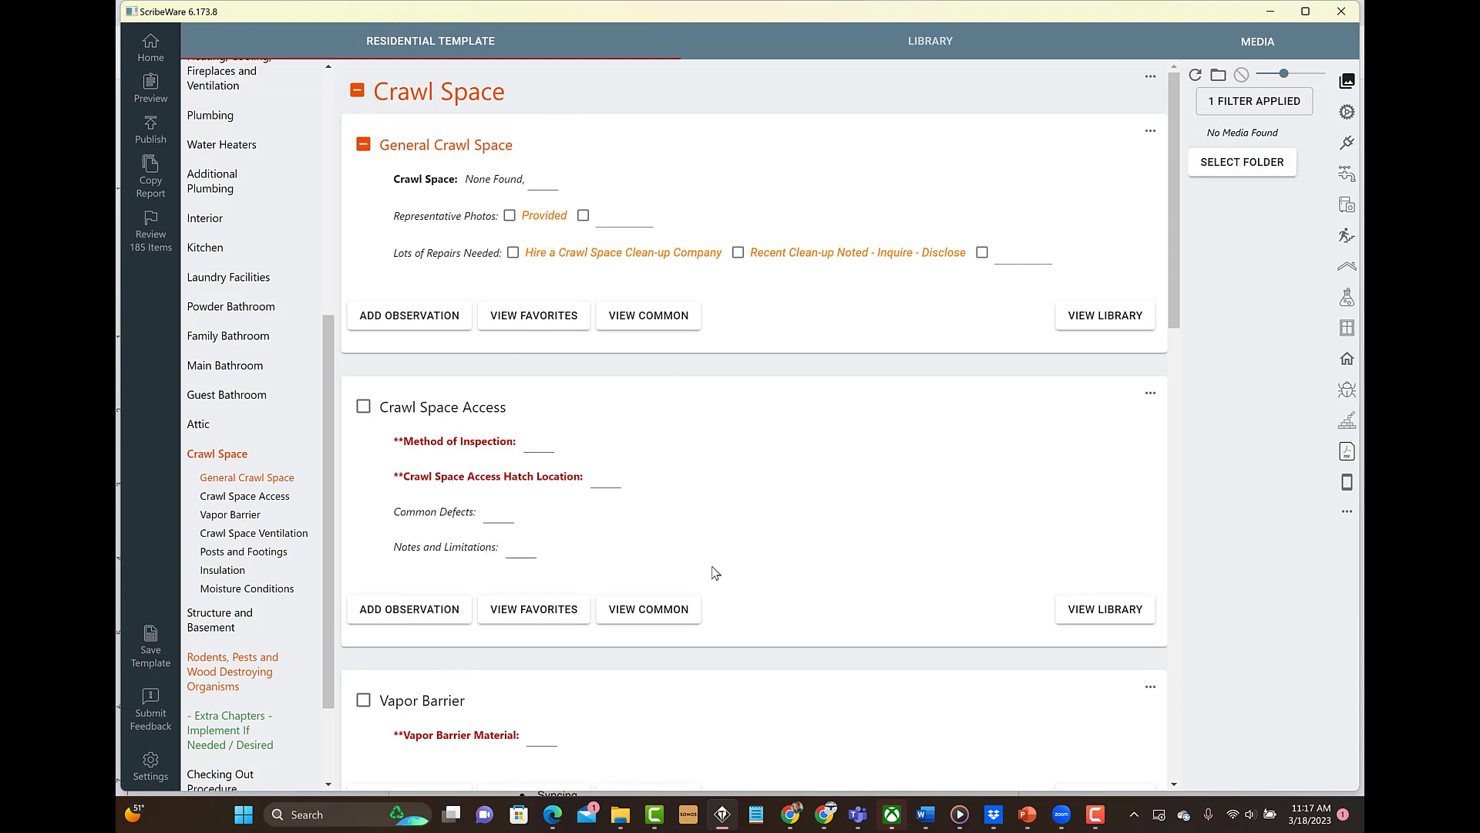
- Mark the entire Crawl Space chapter complete, clear the mark once to compare the review item count, and mark it complete again
drag(1169, 254, 1154, 302)
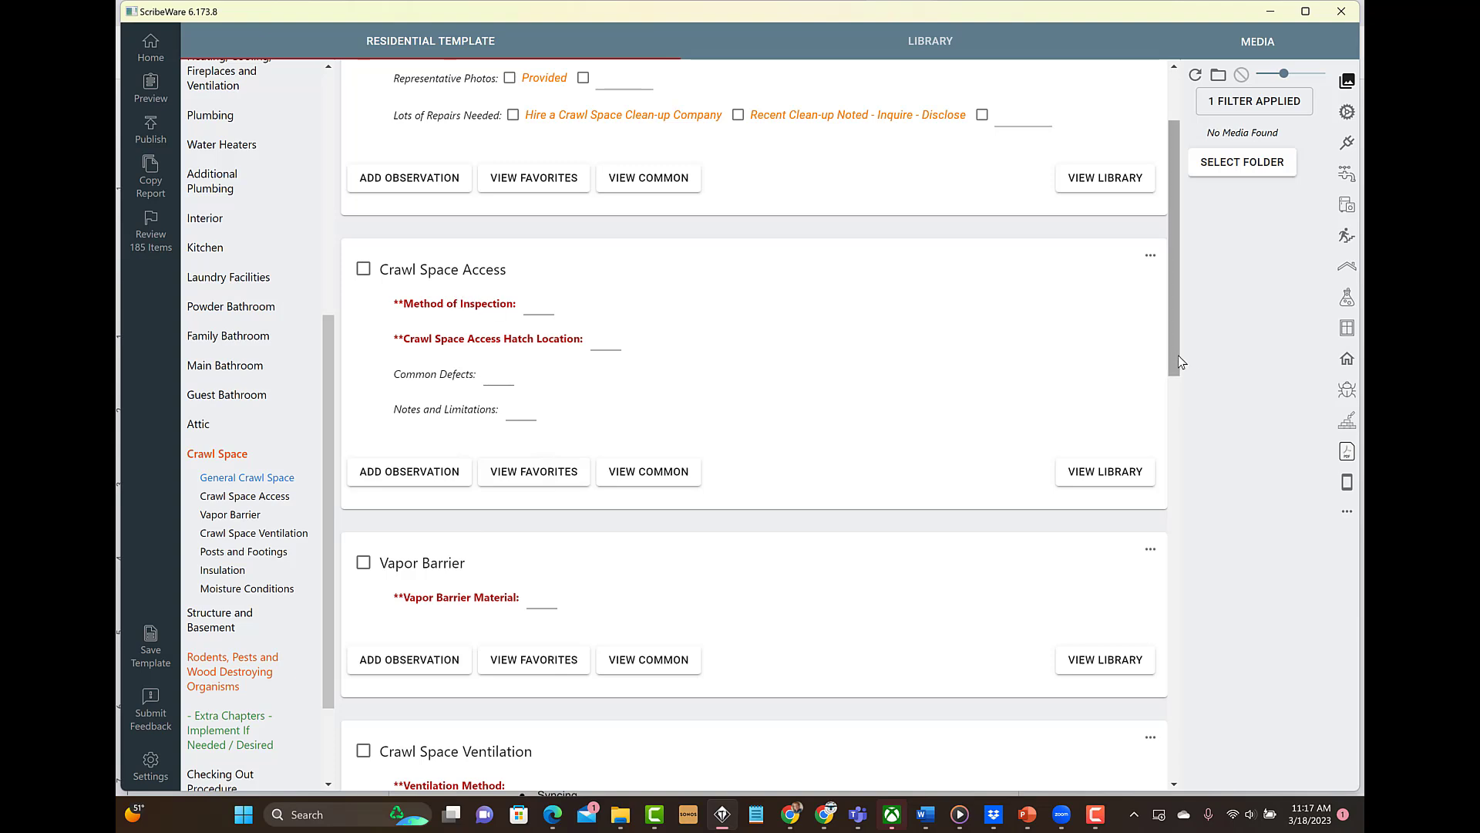
scroll(1173, 349, up, 2)
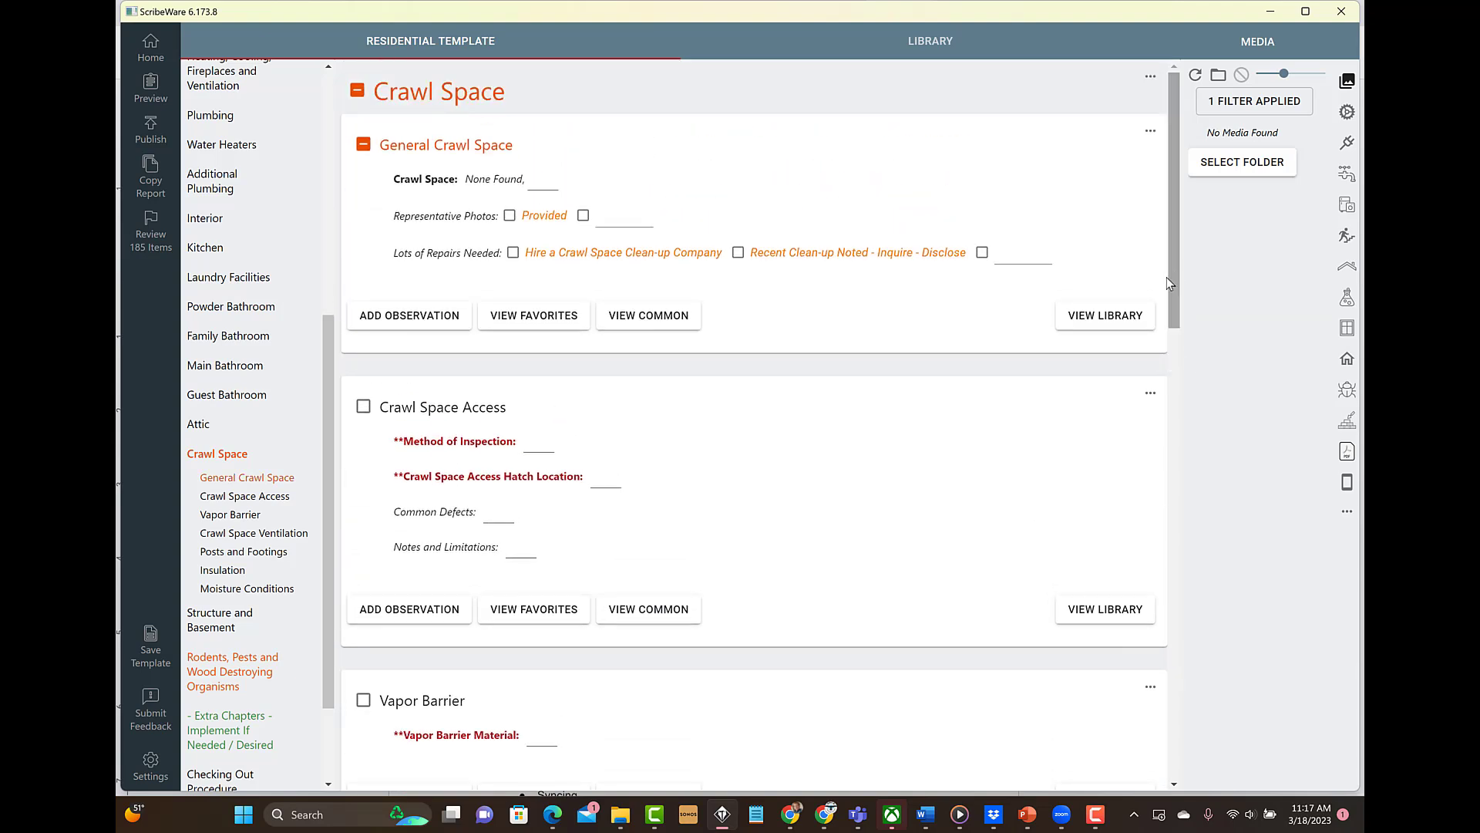
double_click(358, 93)
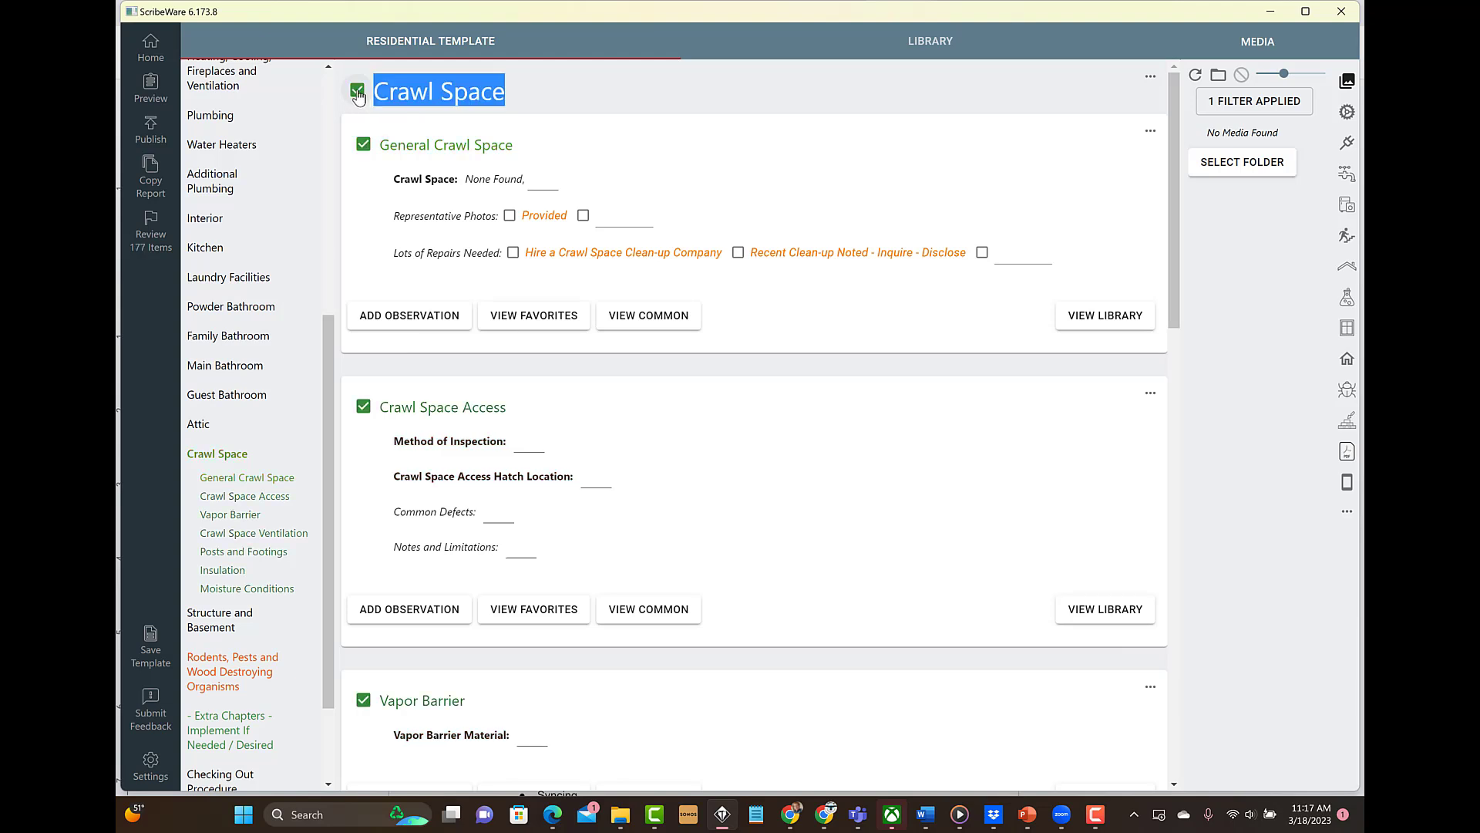
click(358, 93)
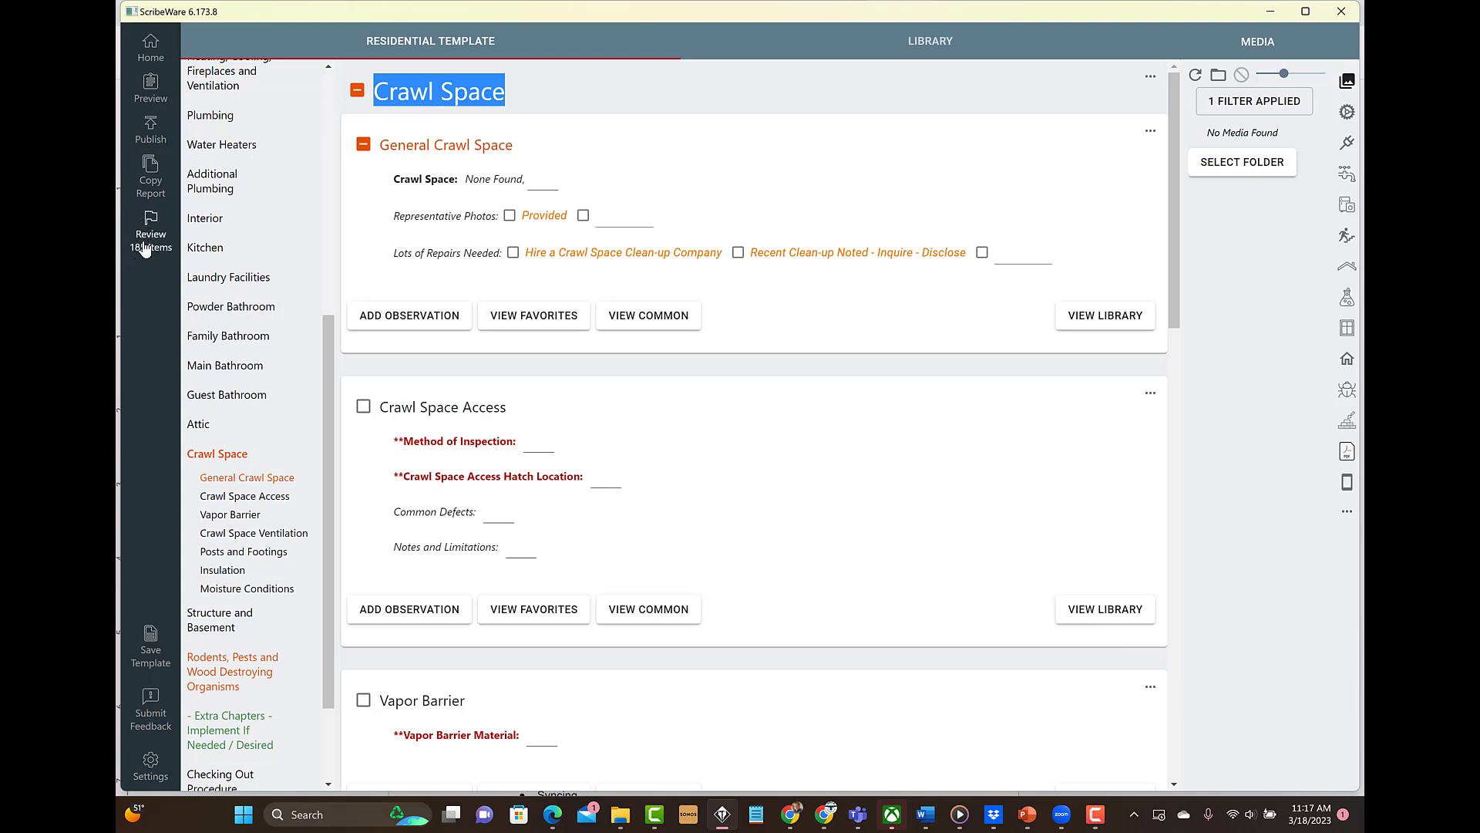
click(358, 92)
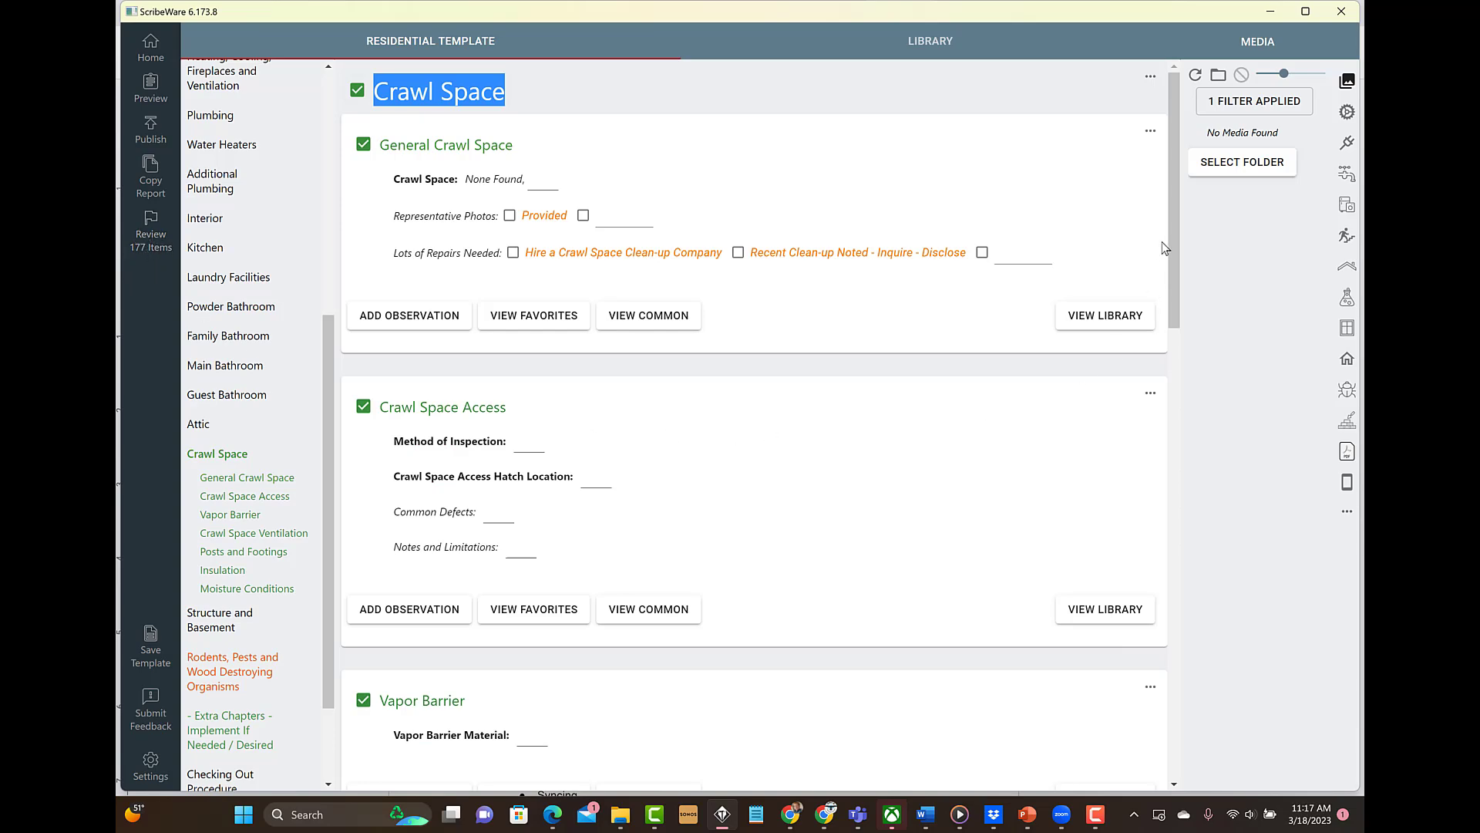
mouse_move(1173, 242)
mouse_down()
mouse_move(1165, 708)
mouse_move(1162, 225)
mouse_up()
click(824, 211)
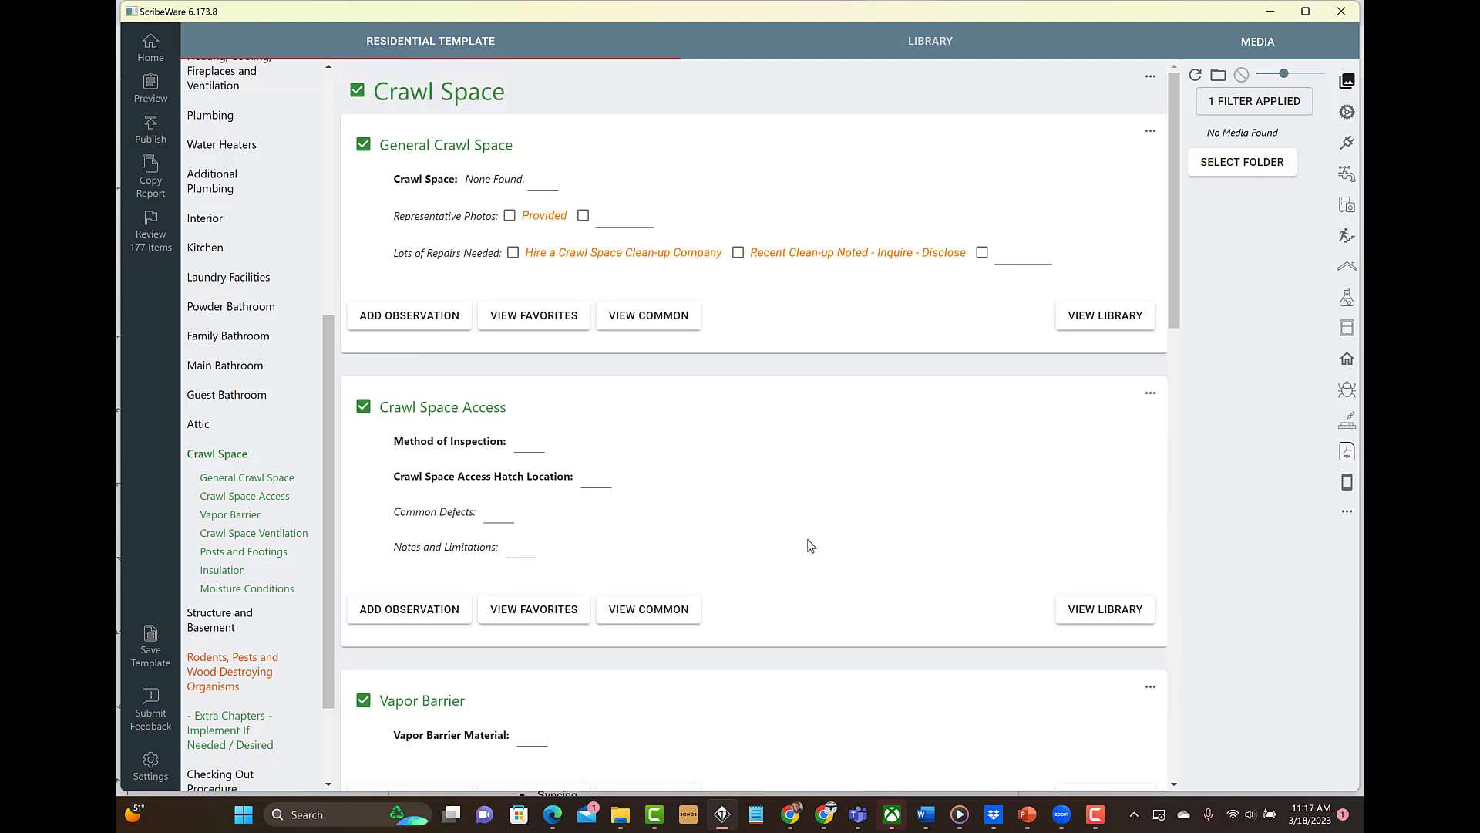
- Open the Interior chapter, go to its Indoor Air Quality section and look through the chapter's other sections
drag(326, 632, 323, 371)
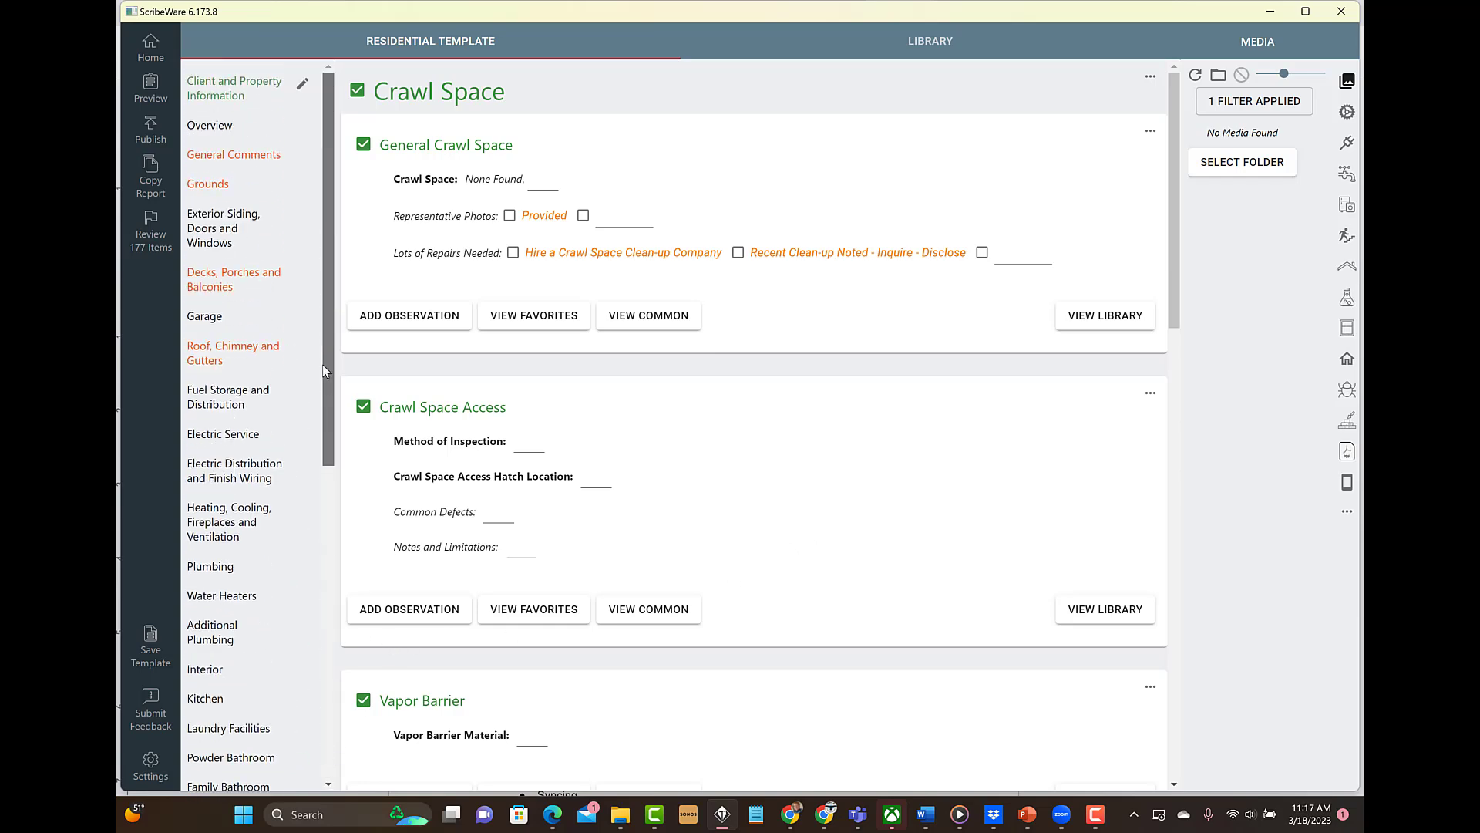
click(215, 676)
drag(331, 410, 327, 539)
click(235, 615)
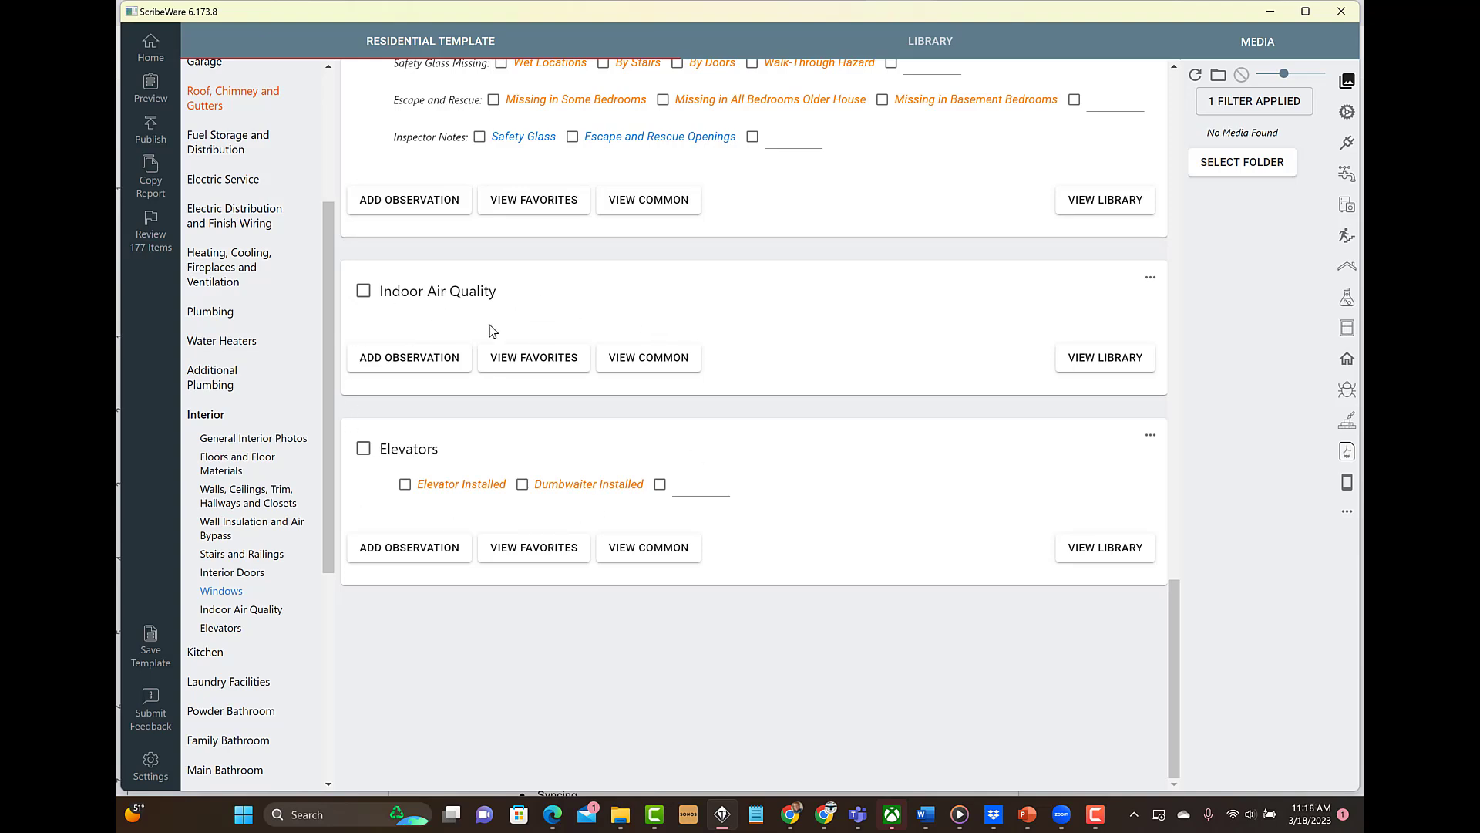
drag(327, 526, 356, 345)
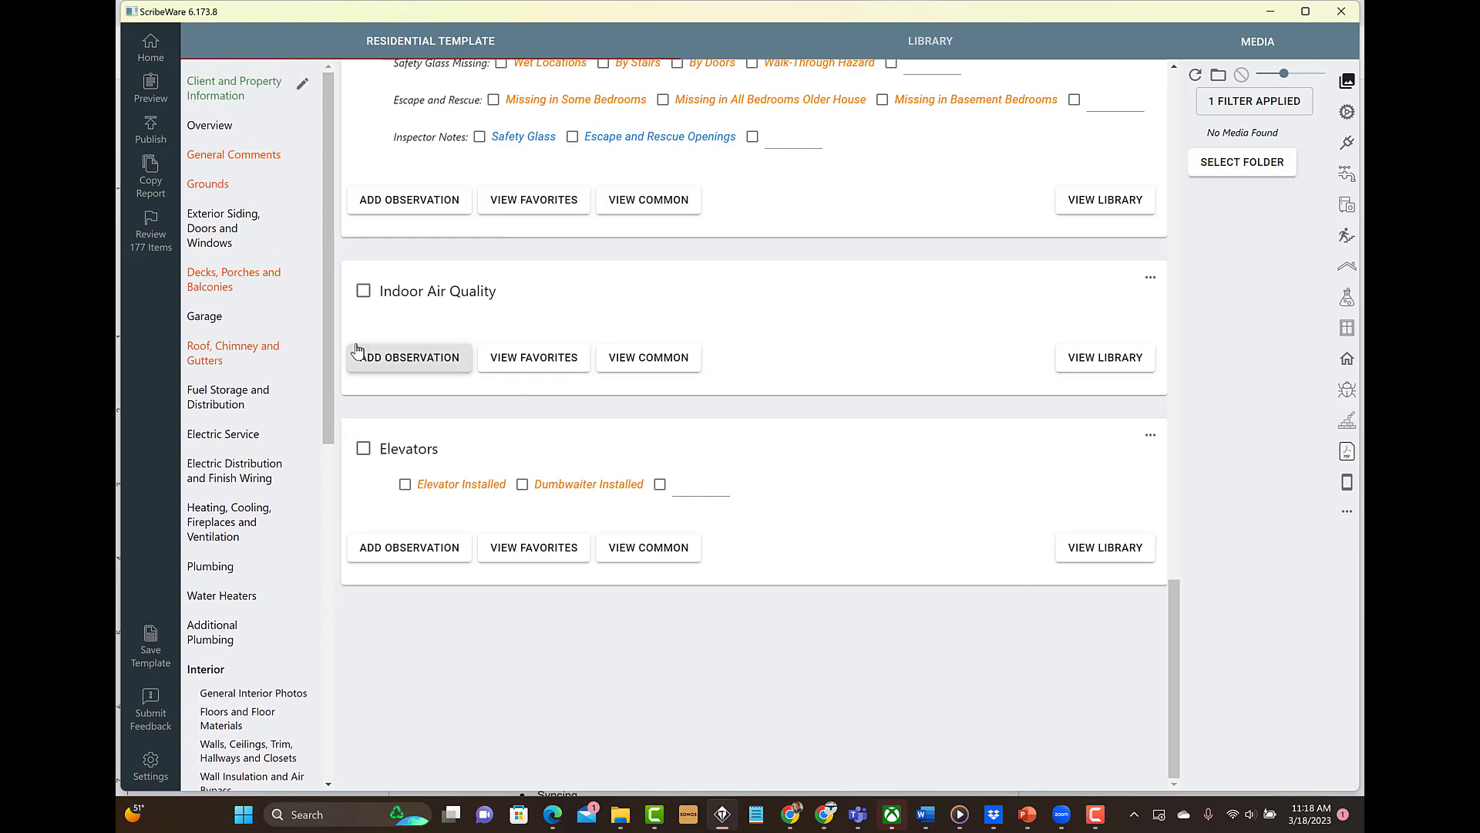
drag(330, 293, 363, 271)
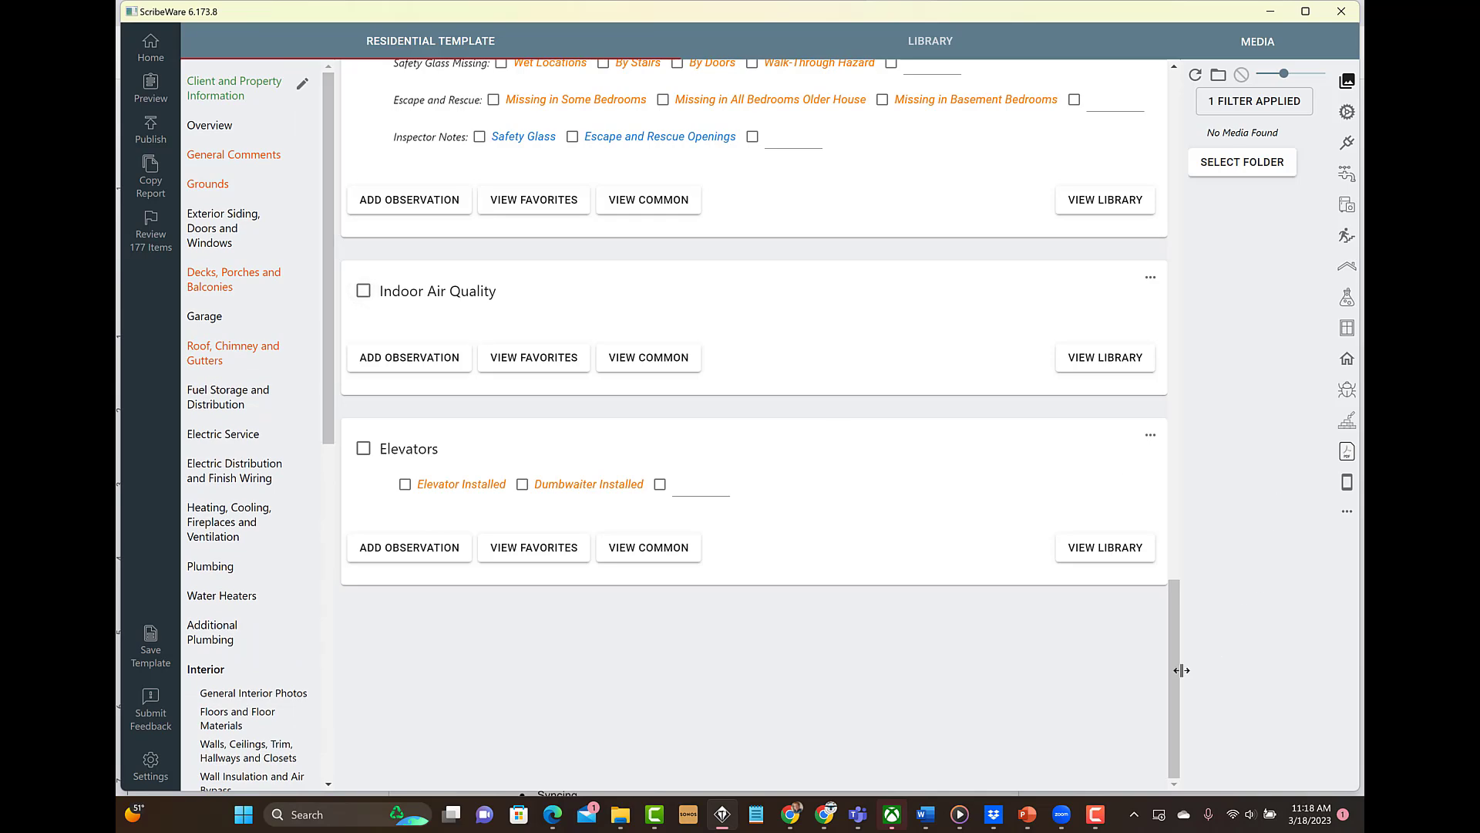
drag(1183, 669, 1114, 153)
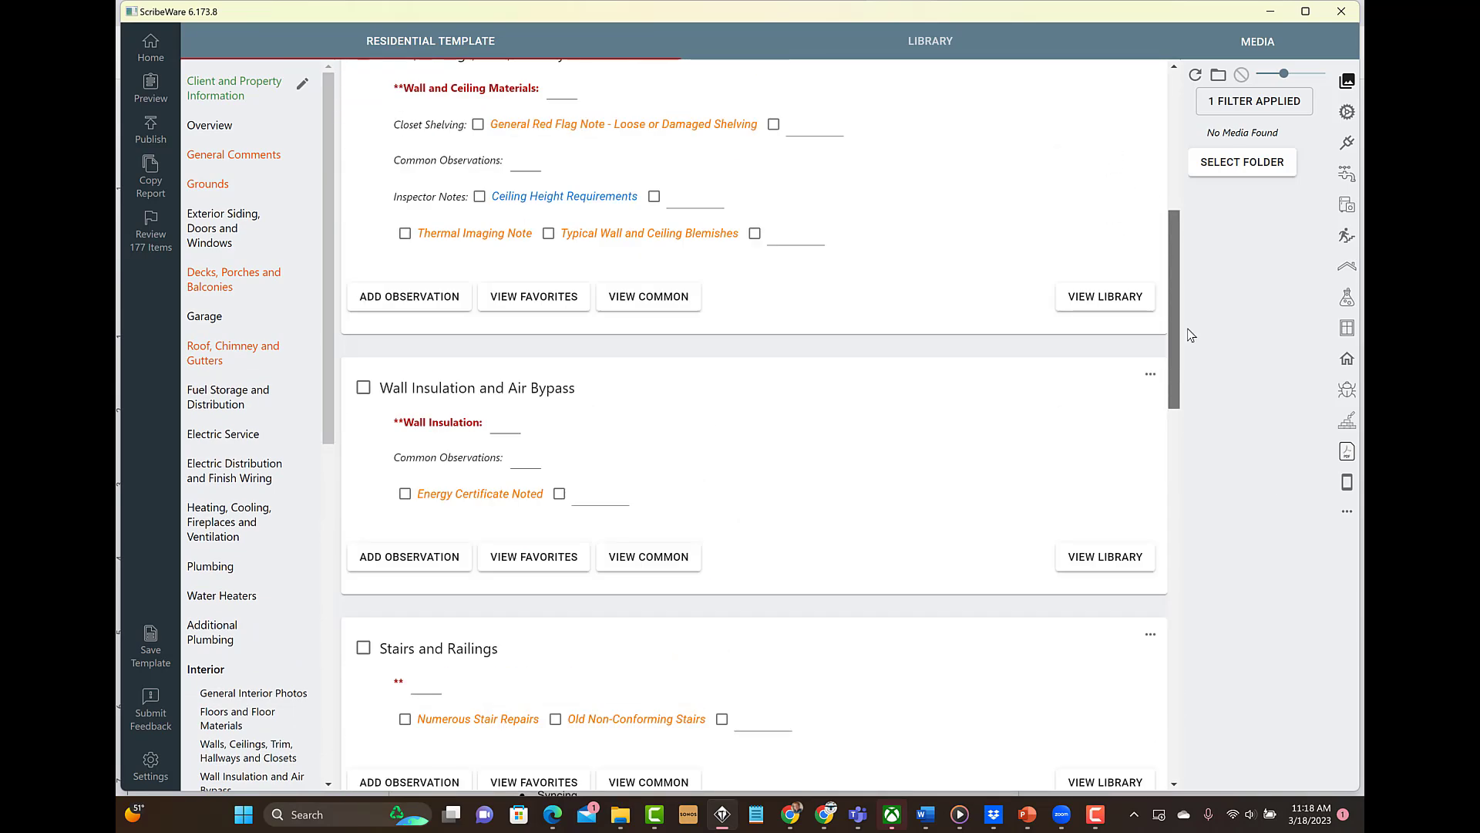